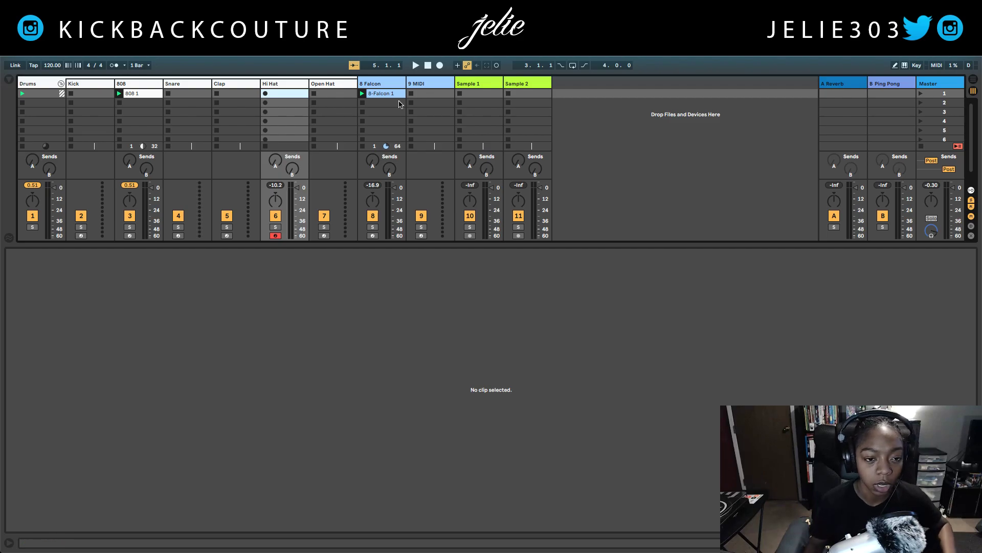
Step: Create a one-bar MIDI clip in the Hi Hat track's first slot and fill it with C3 eighth notes
double_click(296, 95)
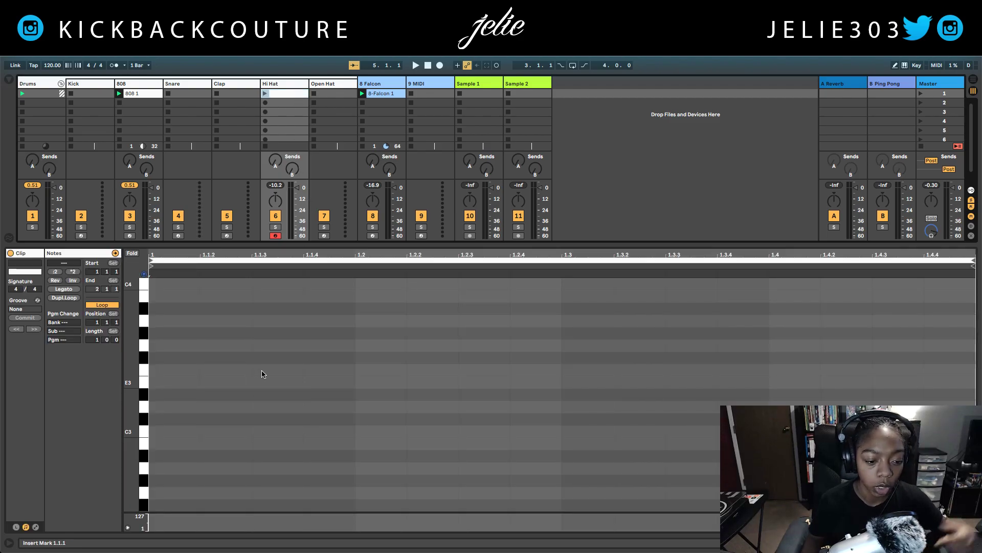
double_click(176, 431)
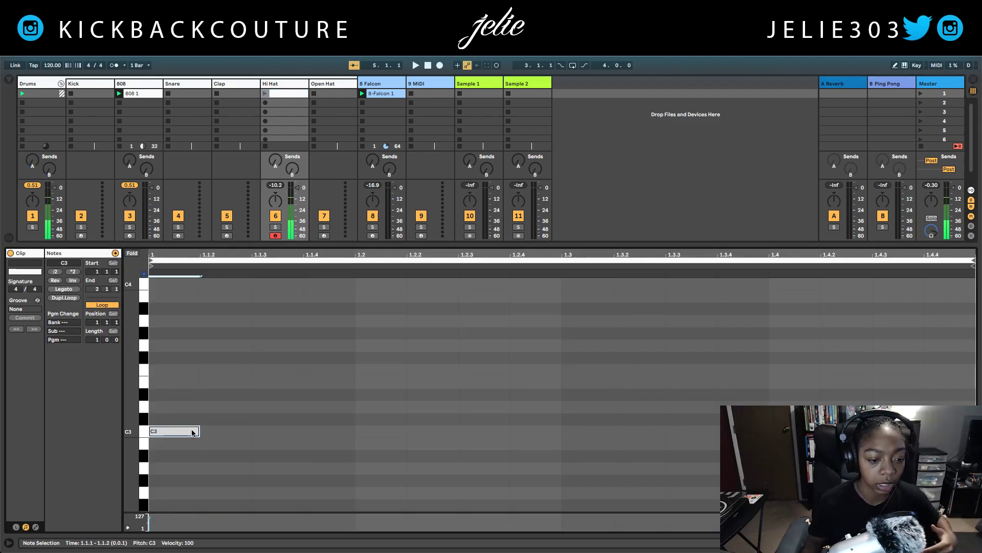
left_click_drag(198, 430, 251, 433)
key("ctrl+d")
key("ctrl+d")
key("ctrl+d")
key("ctrl+d")
key("ctrl+d")
key("ctrl+d")
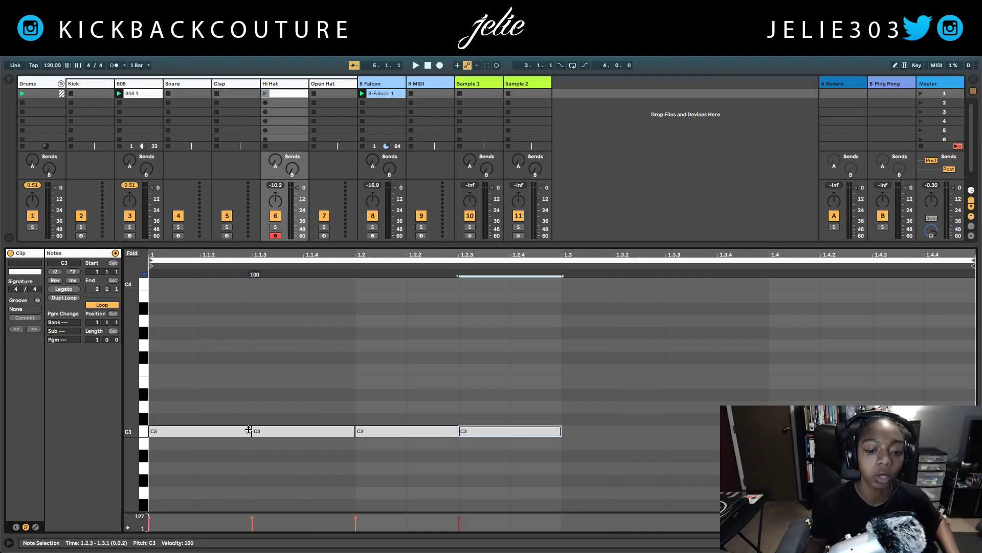
left_click(219, 398)
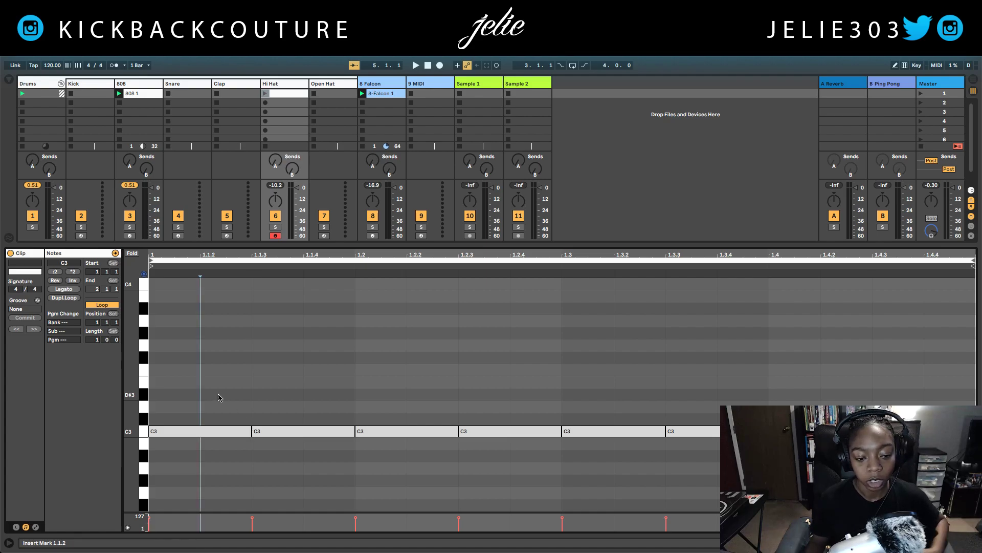
scroll(238, 438, "down", 4)
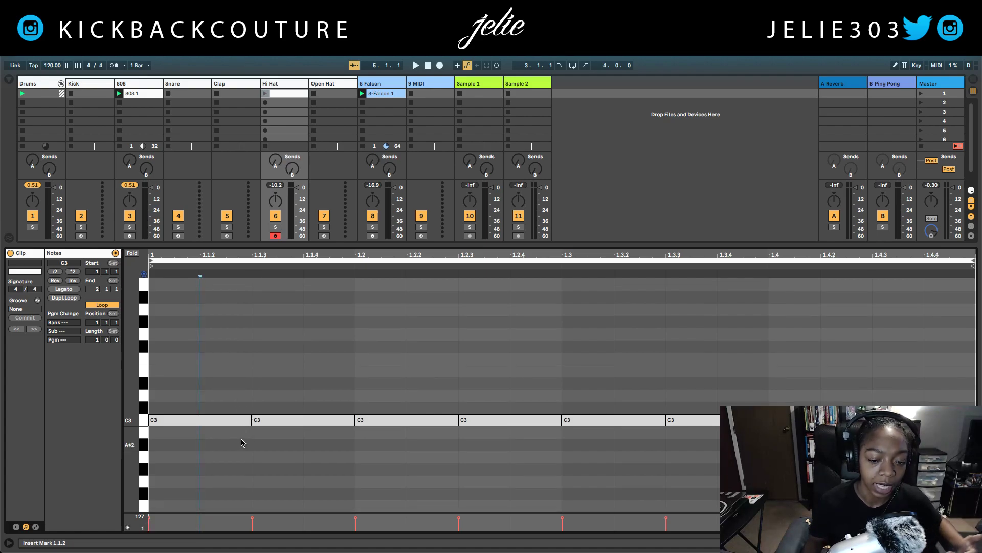
scroll(220, 436, "up", 1)
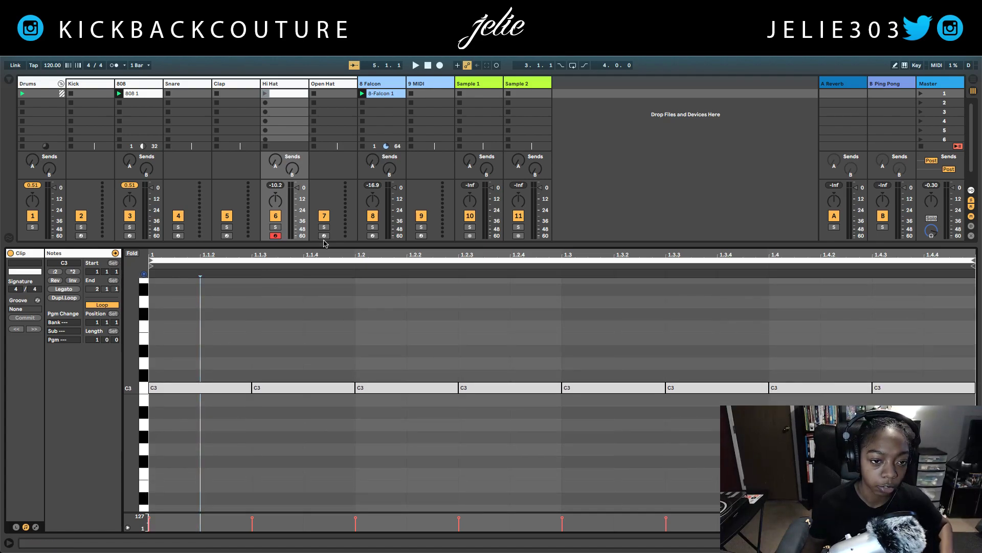
Step: Launch the hi-hat clip and expand the Slice Notes device on the Hi Hat track into its own window
left_click(265, 94)
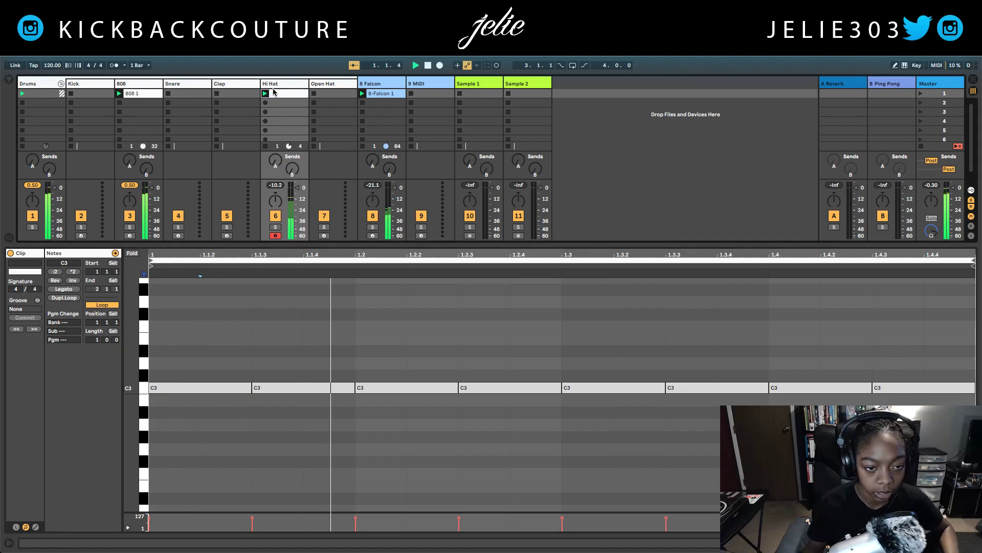
double_click(281, 87)
key("ctrl+alt+i")
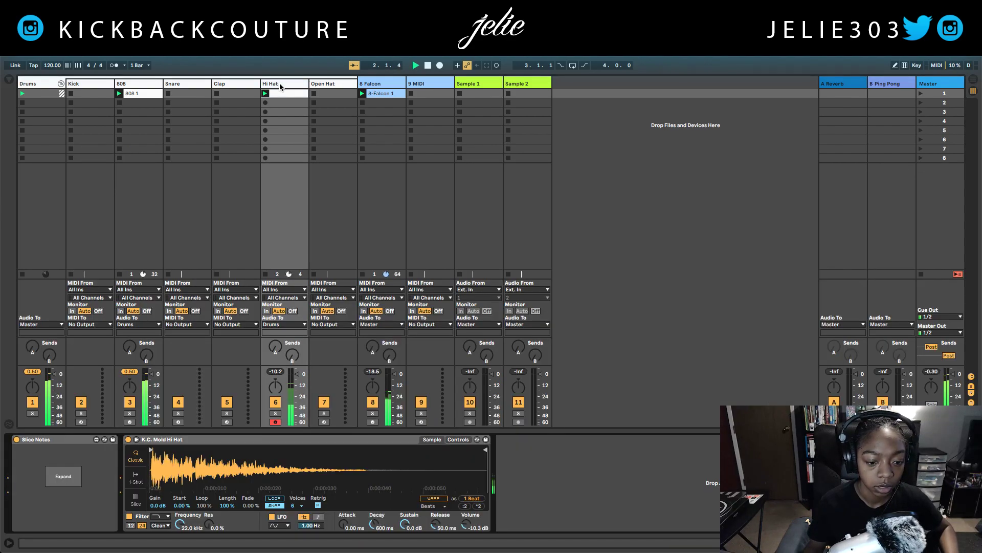
left_click(70, 476)
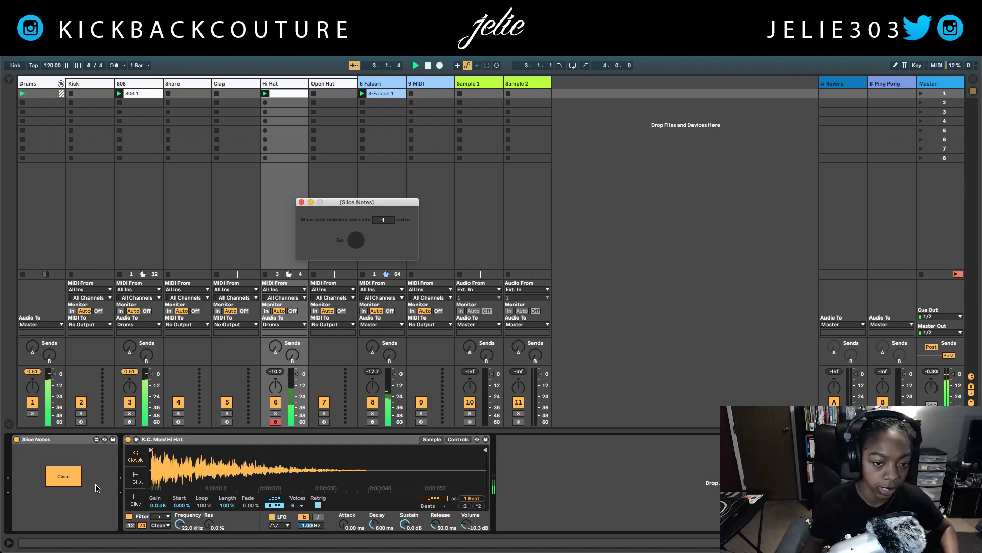
Step: Reopen the hi-hat clip's notes alongside the repositioned Slice Notes window and solo the Hi Hat track
left_click(293, 96)
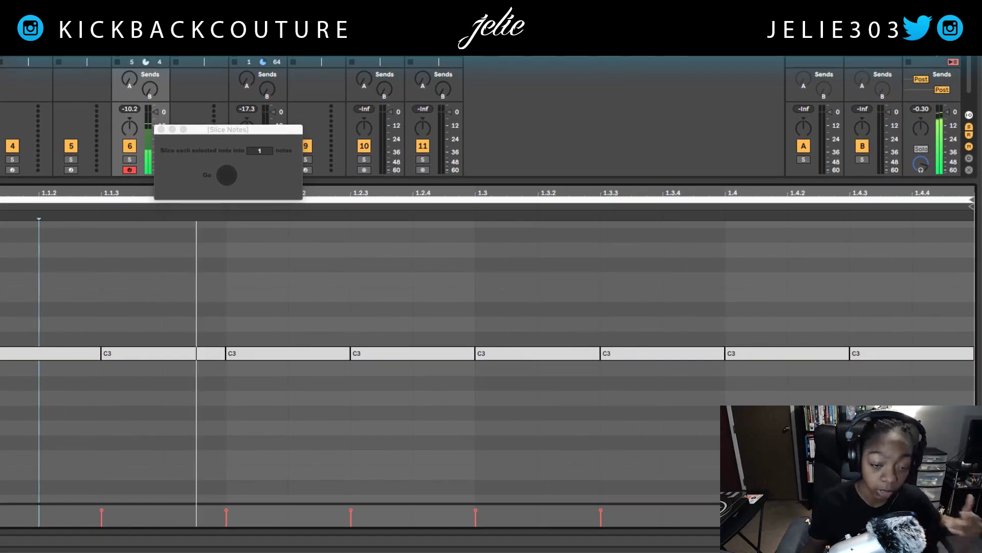
left_click_drag(232, 131, 308, 115)
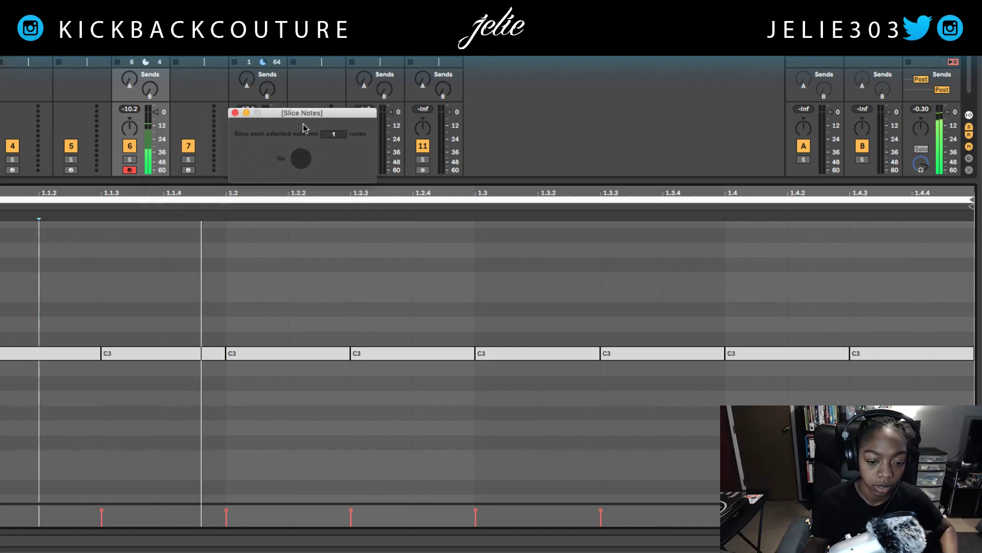
left_click(228, 321)
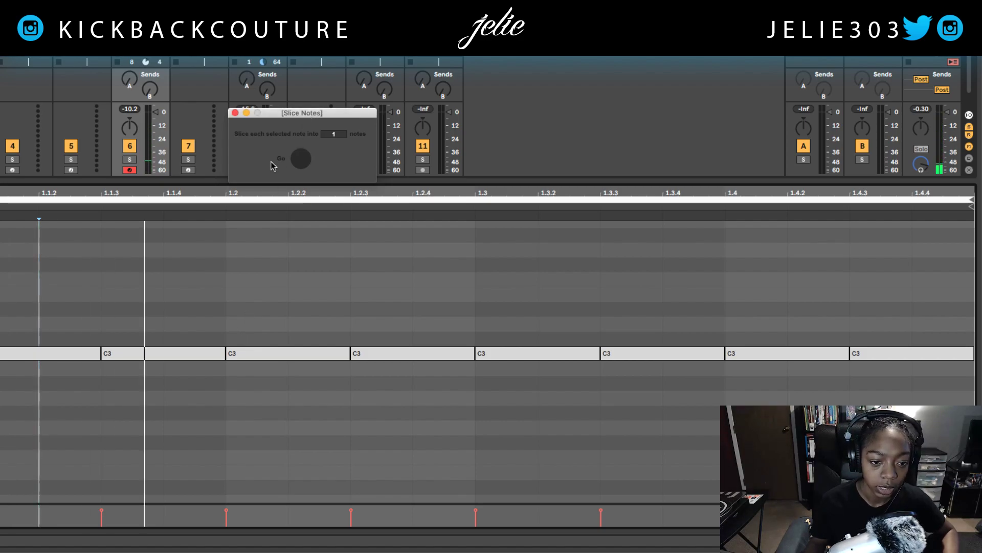
left_click(131, 160)
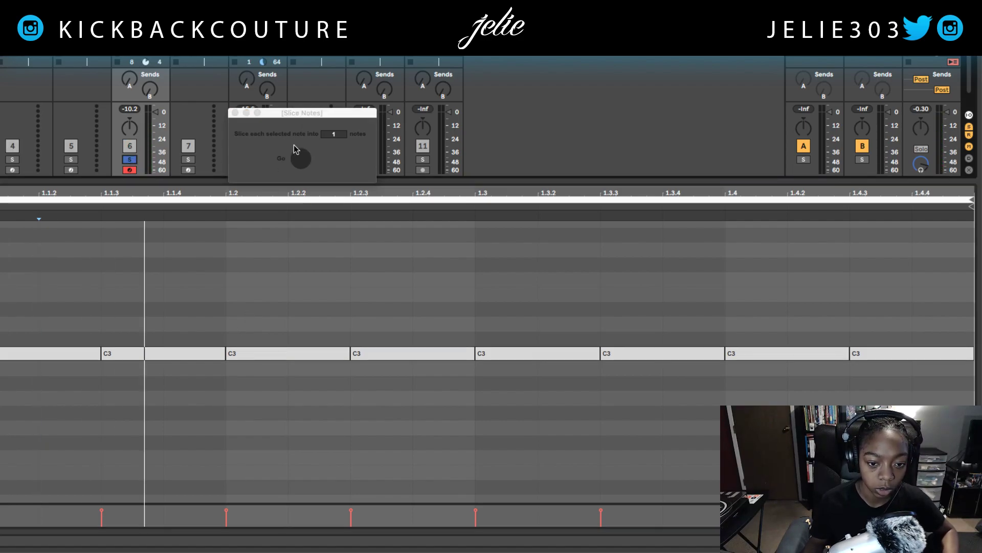
Step: Try slicing the C3 note at 1.2.3 into 4 notes, listen to the roll, and undo the slicing
left_click(406, 353)
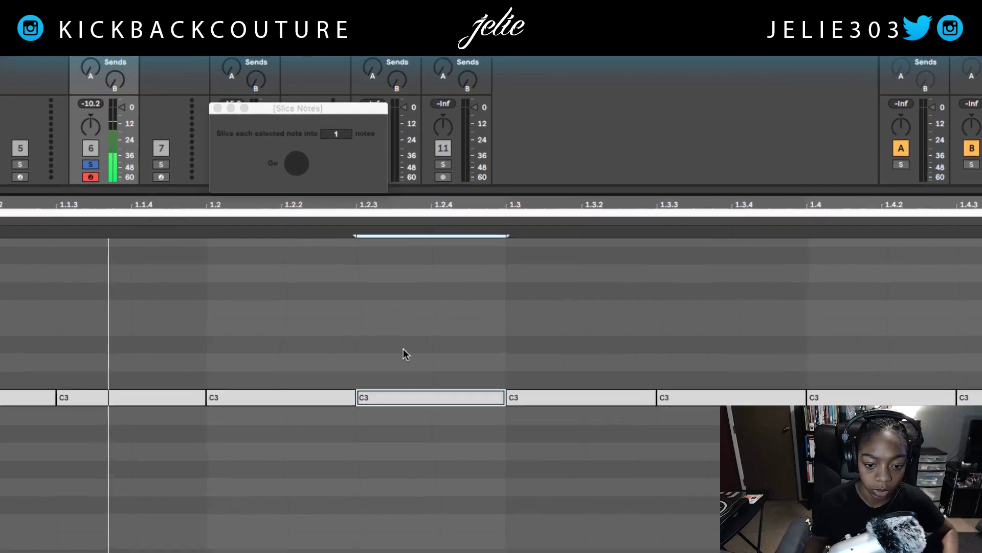
left_click_drag(333, 134, 333, 129)
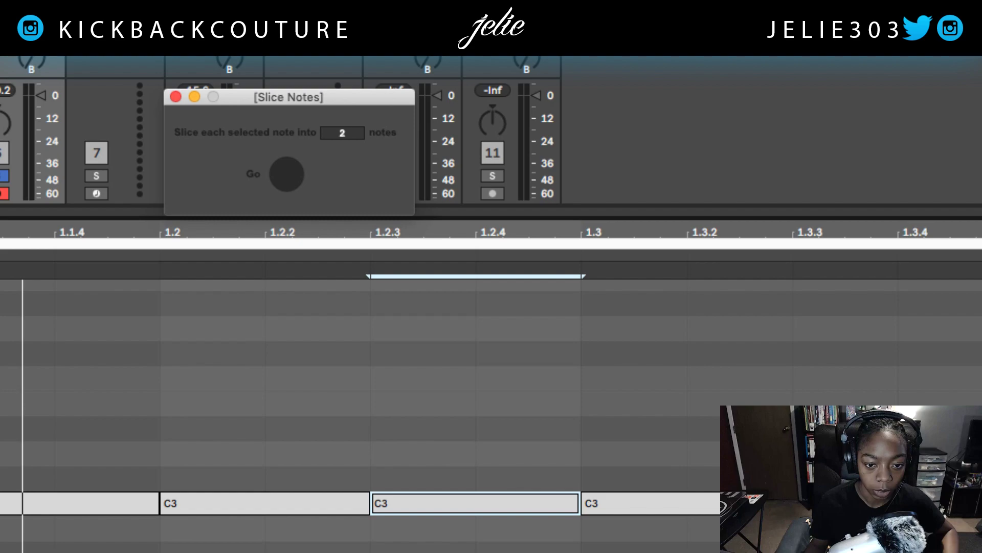
left_click(282, 177)
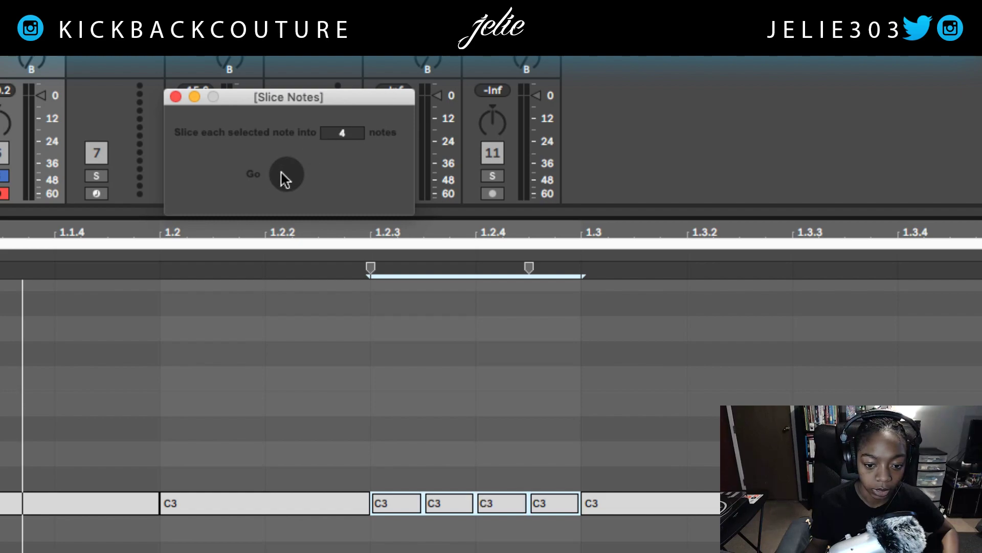
key("space")
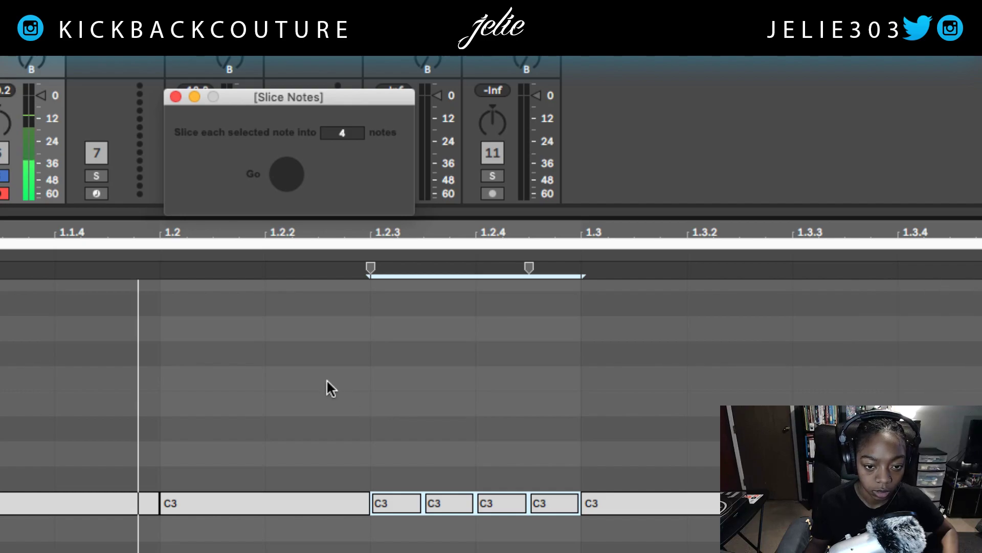
key("super+z")
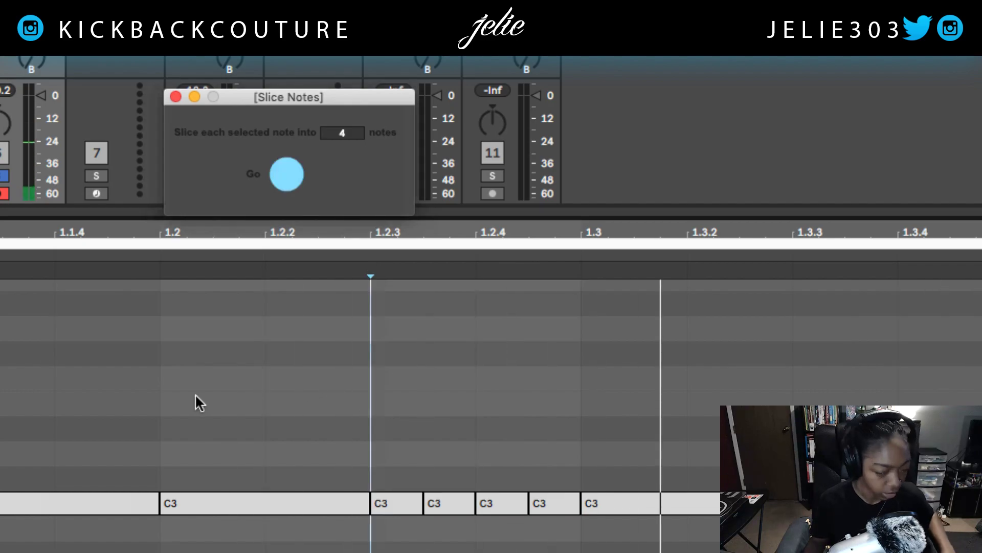
key("super+z")
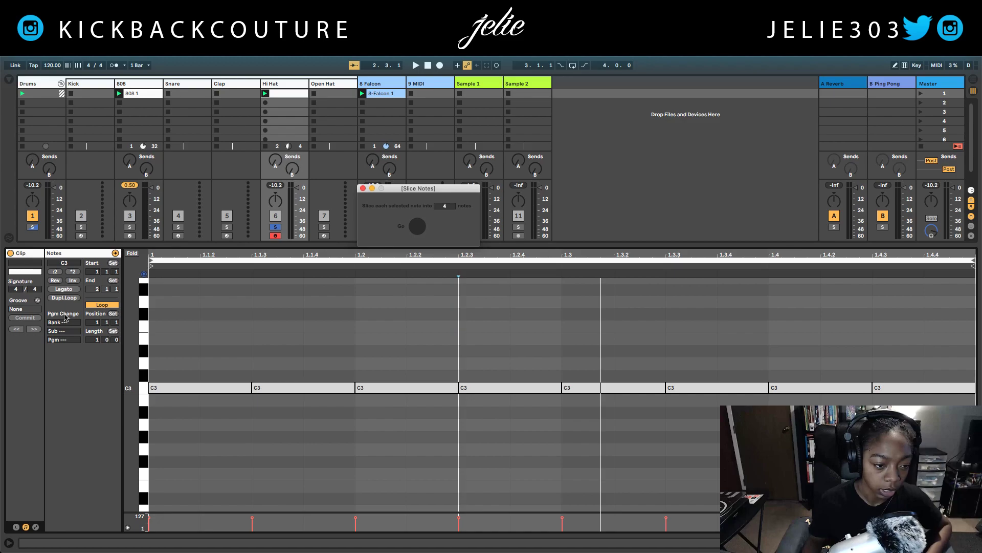
Step: Duplicate the hi-hat clip's loop twice to extend it to four bars, and start playback
left_click(66, 298)
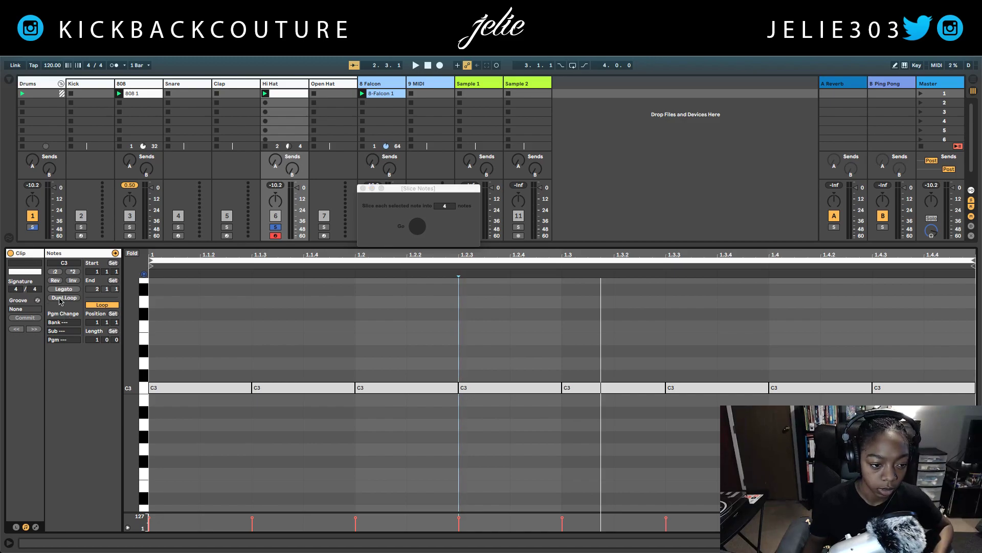
left_click(60, 299)
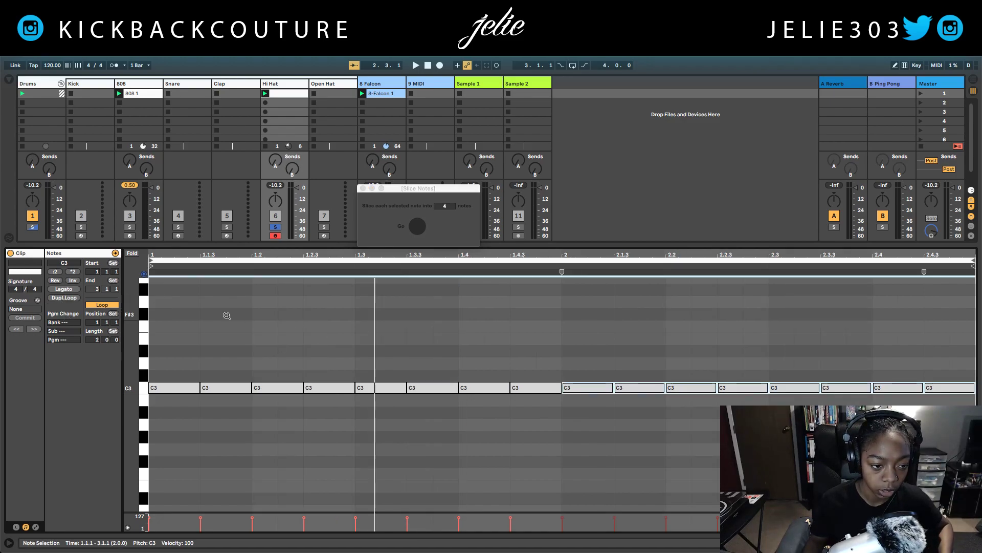
left_click(62, 300)
left_click(318, 369)
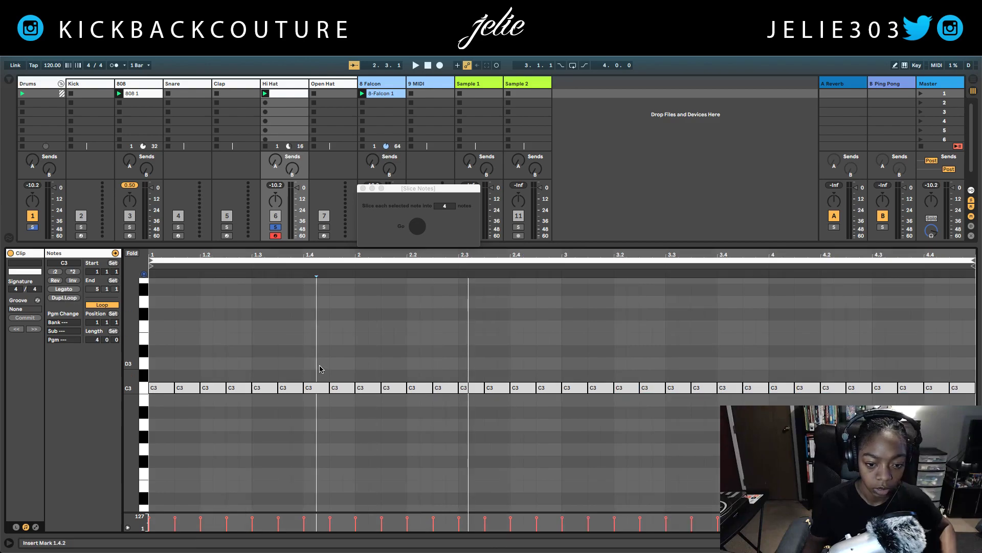
key("space")
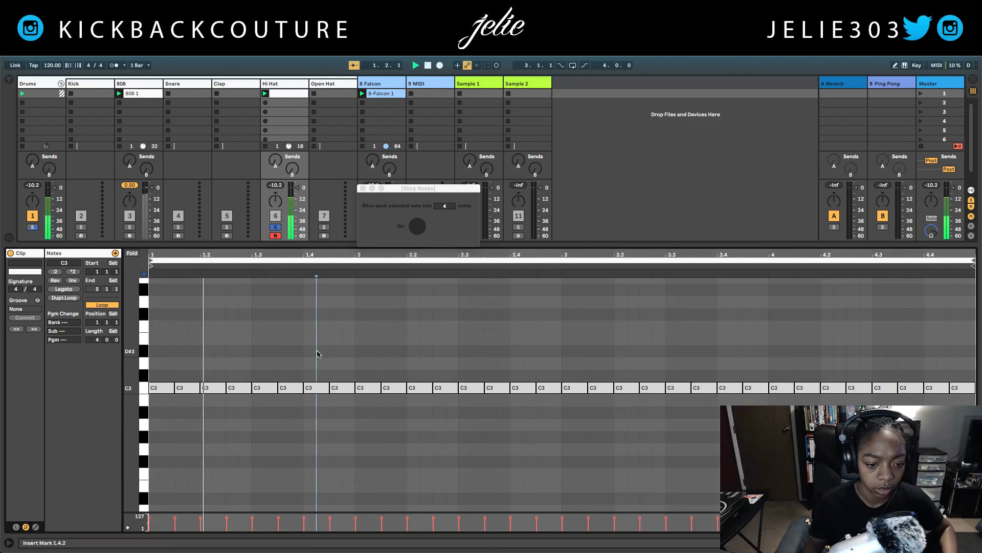
Step: Slice the C3 note at 1.2.3 of the four-bar clip into 4 notes and play the pattern
left_click(239, 371)
left_click(239, 387)
left_click(418, 226)
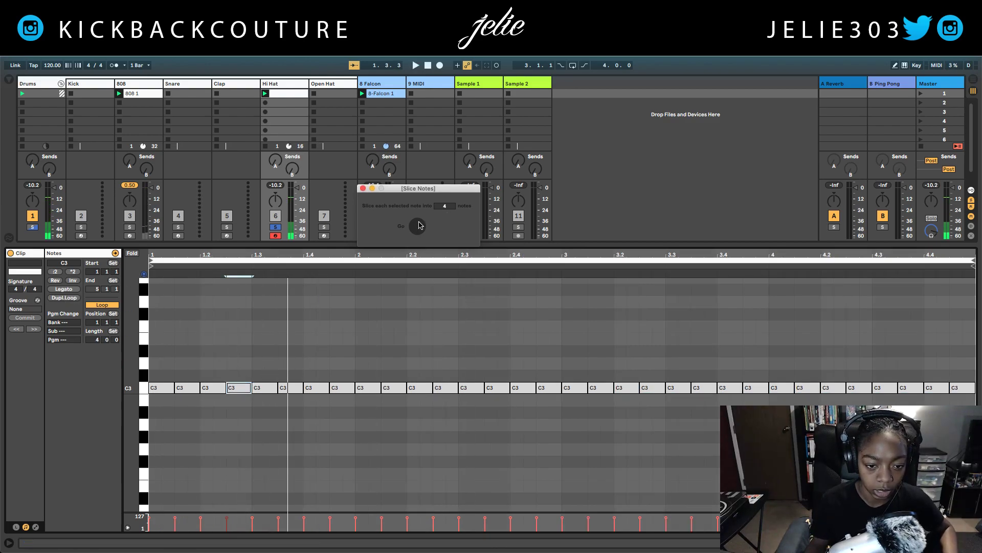
key("space")
key("space")
left_click(255, 376)
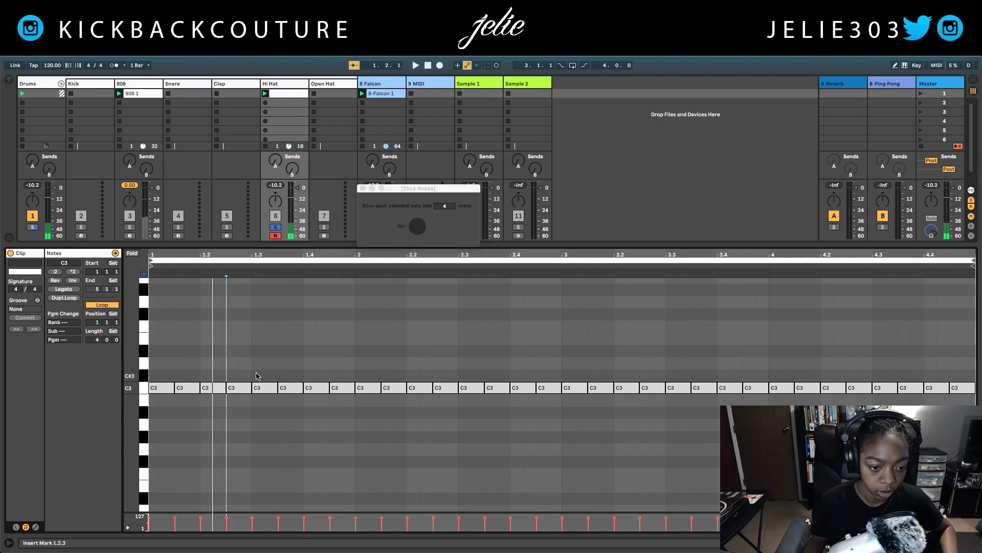
left_click(239, 389)
left_click(417, 226)
key("space")
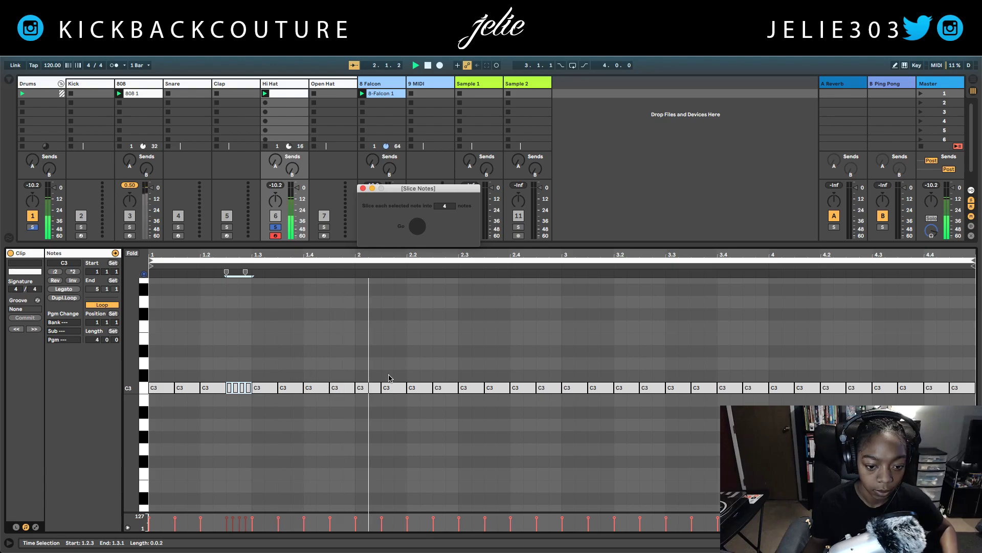
Step: Slice the C3 note at 1.4.3, just before bar 2, into 3 notes and play the pattern
left_click(347, 388)
left_click(346, 388)
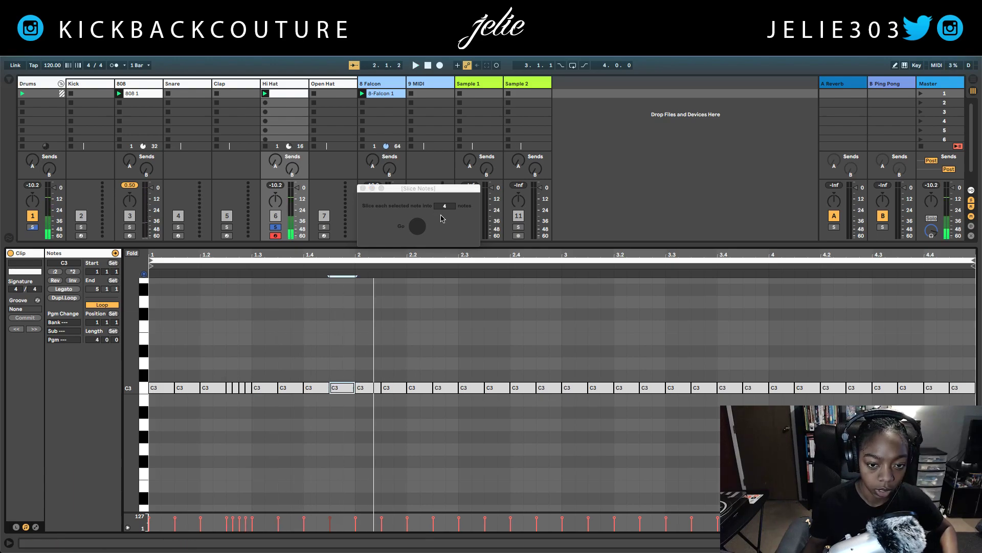
left_click_drag(444, 206, 445, 215)
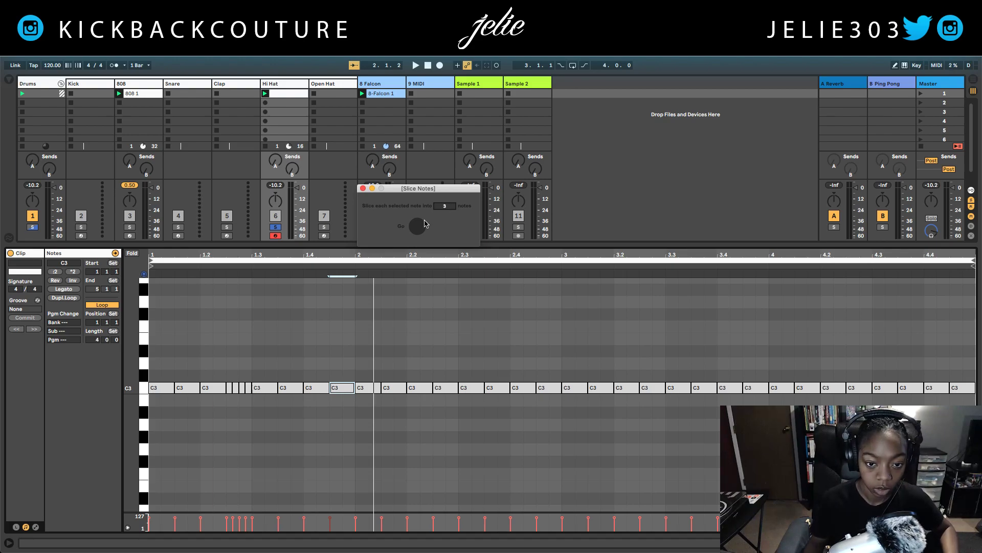
key("space")
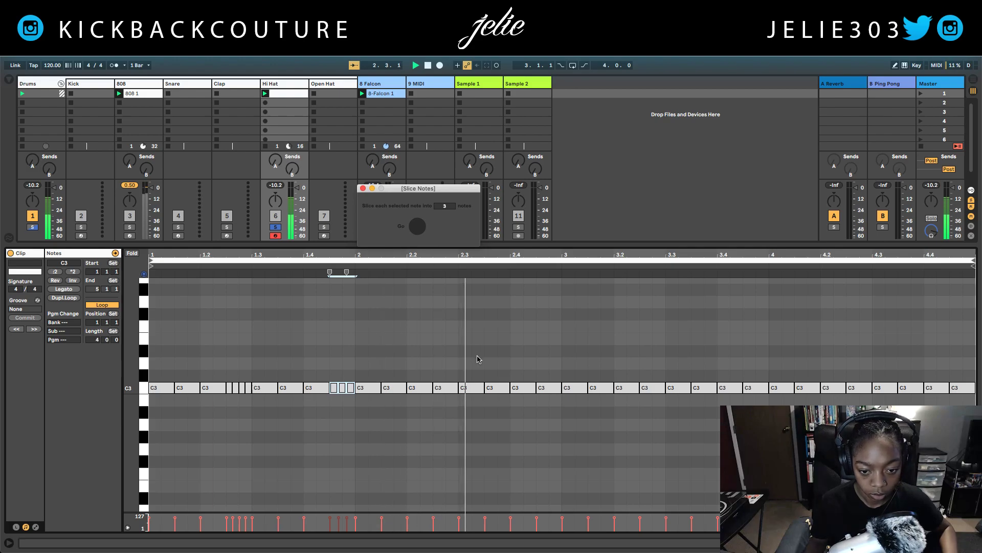
Step: Slice the C3 note at 2.4.3, just before bar 3, into 4 notes and play the pattern
left_click(518, 386)
left_click(555, 388)
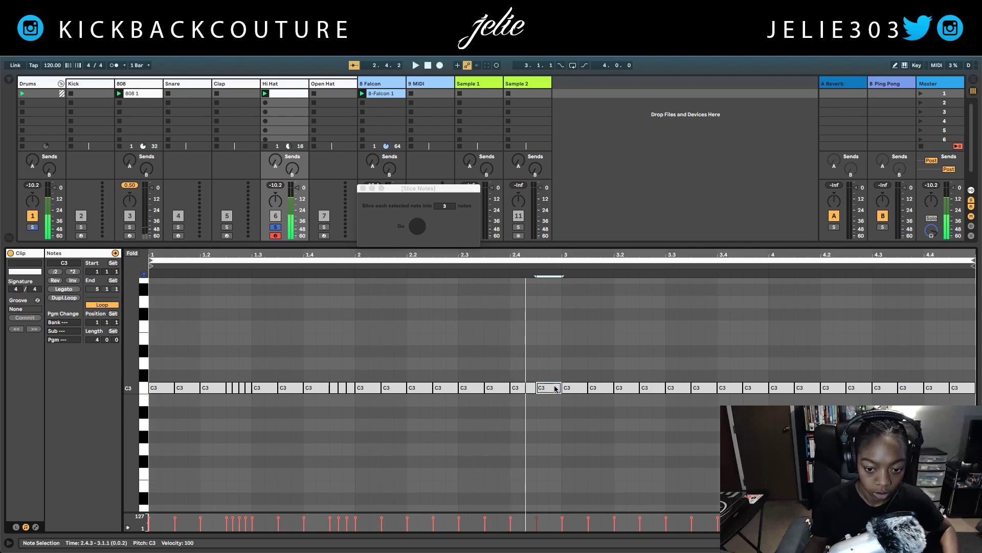
left_click(446, 206)
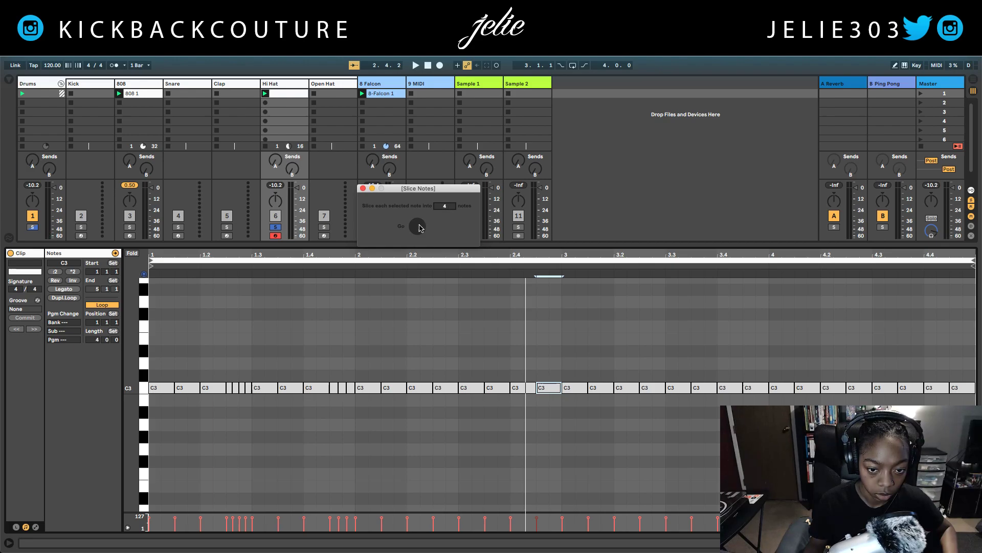
key("space")
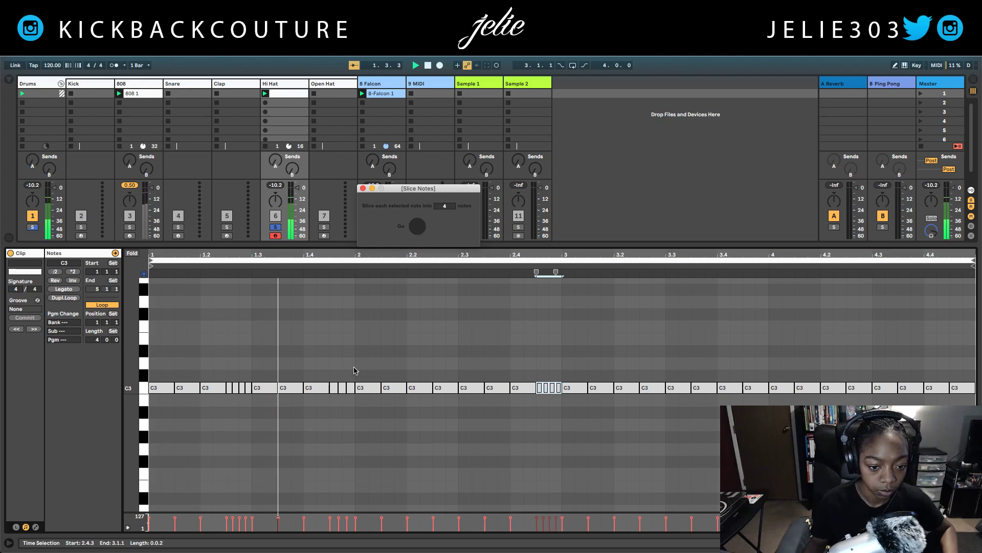
Step: Slice the C3 note at 3.4.3, just before bar 4, into 8 notes and play the pattern with the Hi Hat track unsoloed
scroll(578, 398, "down", 1)
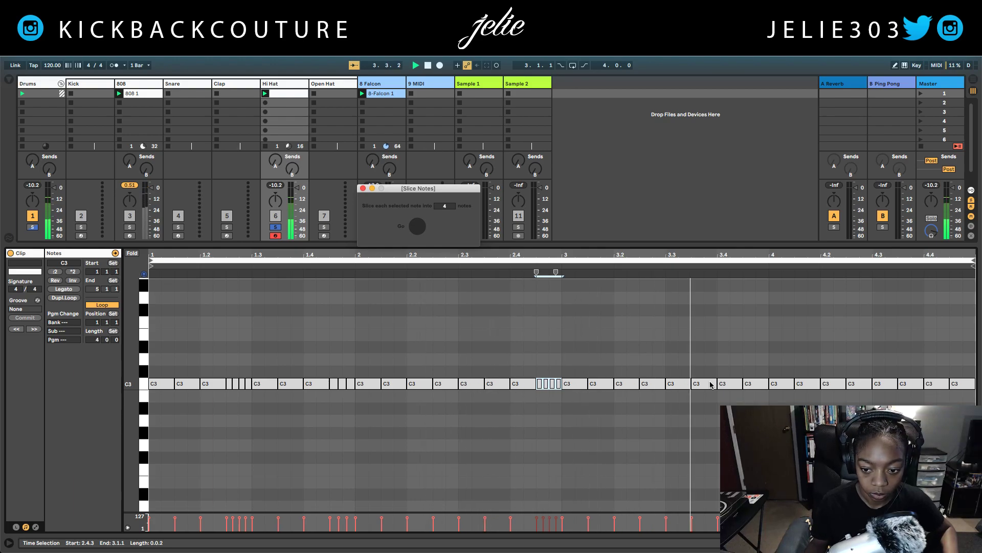
left_click(755, 383)
left_click(754, 383)
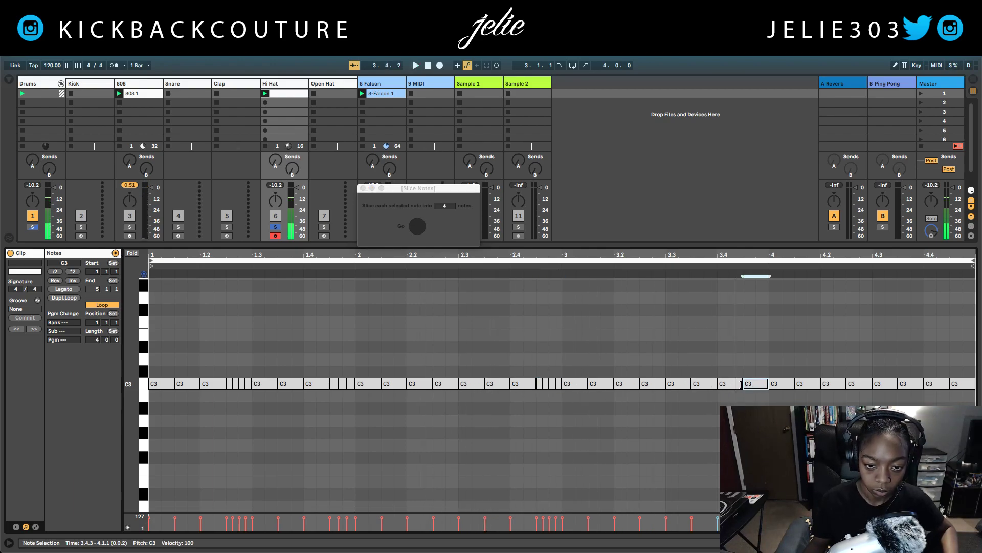
left_click(448, 210)
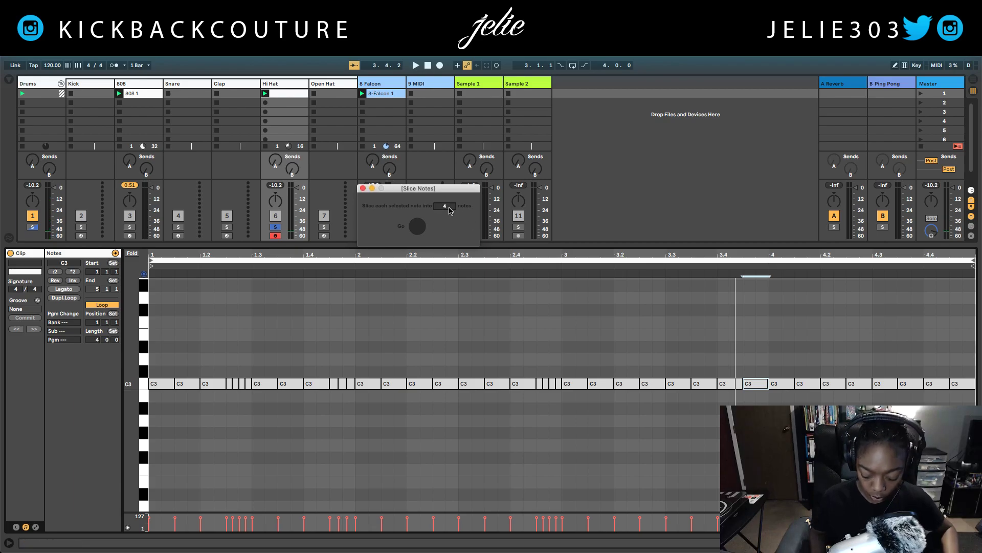
key("space")
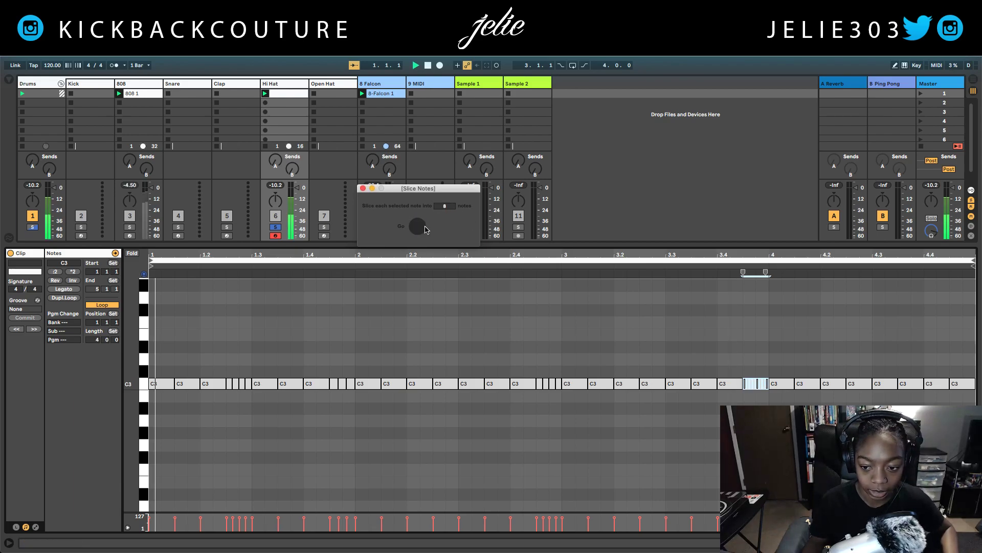
left_click(277, 228)
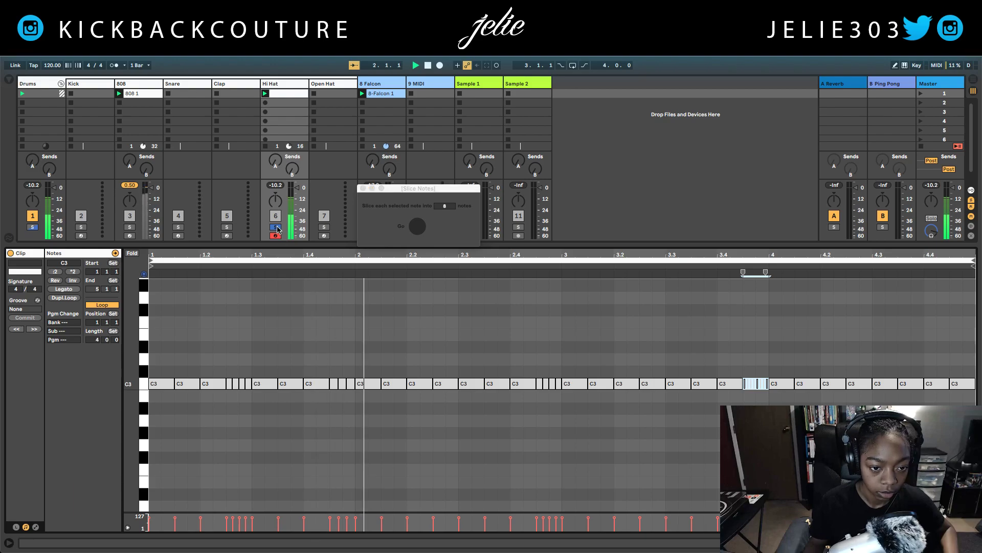
left_click(277, 228)
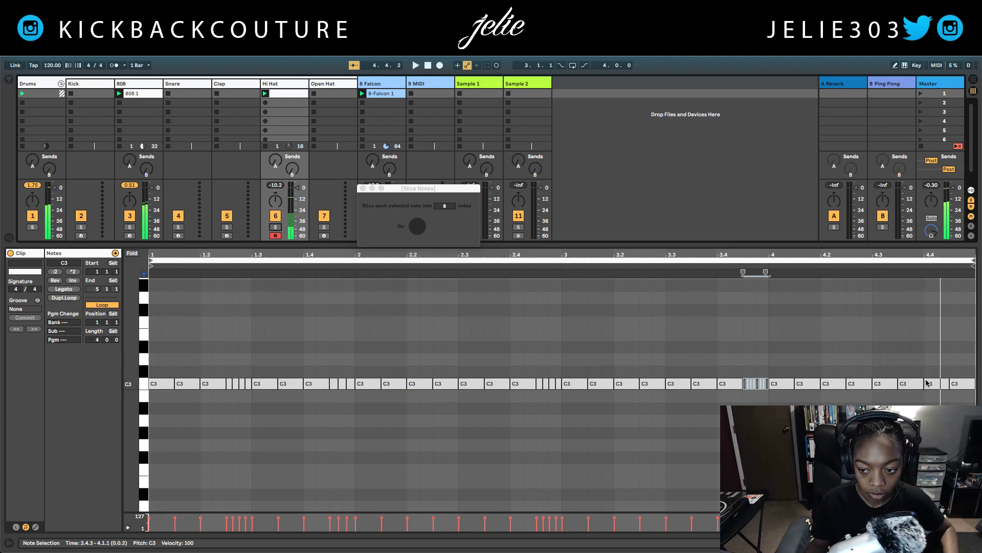
Step: Slice the last C3 note of the clip, at 4.4.3, into 3 notes and play the pattern
left_click(962, 384)
left_click(445, 206)
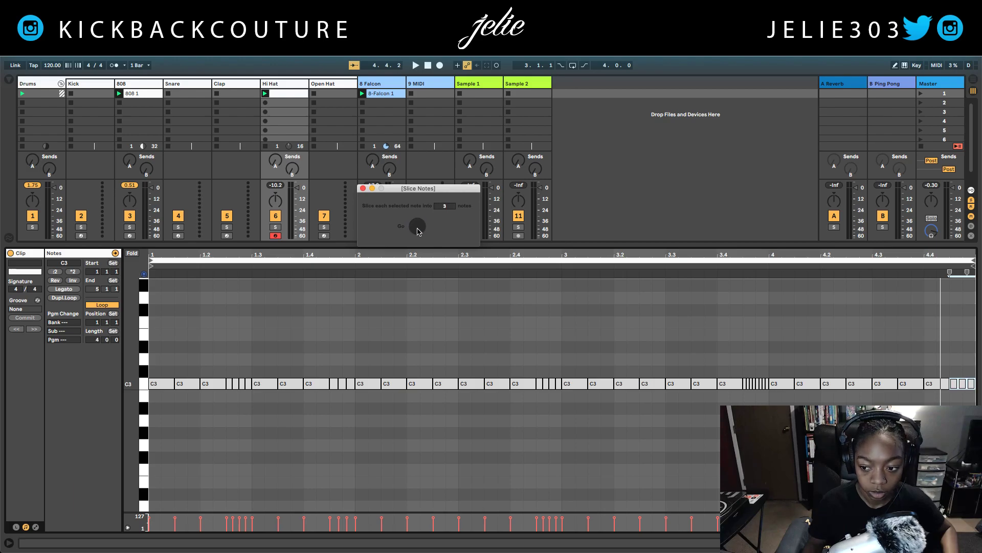
key("space")
scroll(329, 394, "down", 2)
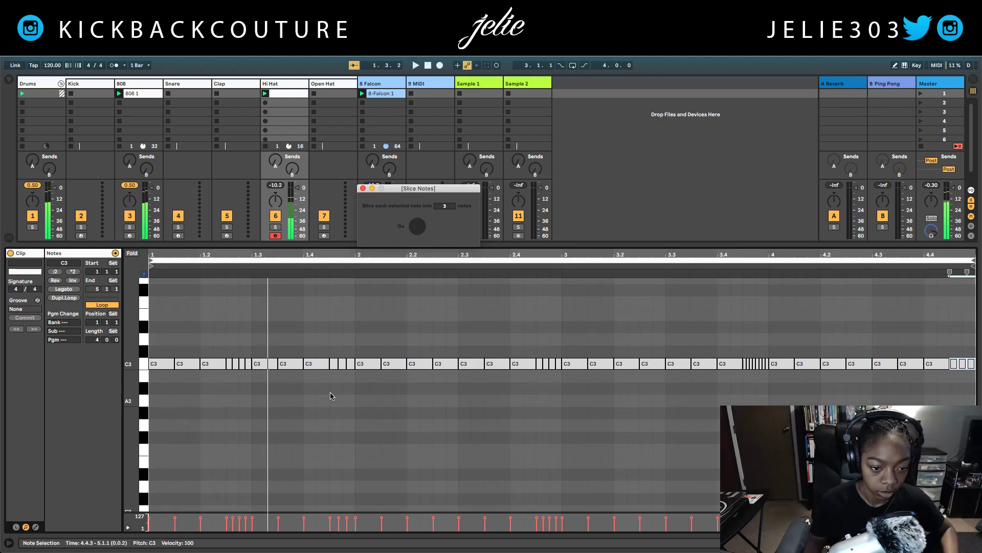
Step: Preview the lower pitches, draw a one-beat C2 note at 1.2.1, and copy it to 1.4.1
scroll(320, 399, "down", 1)
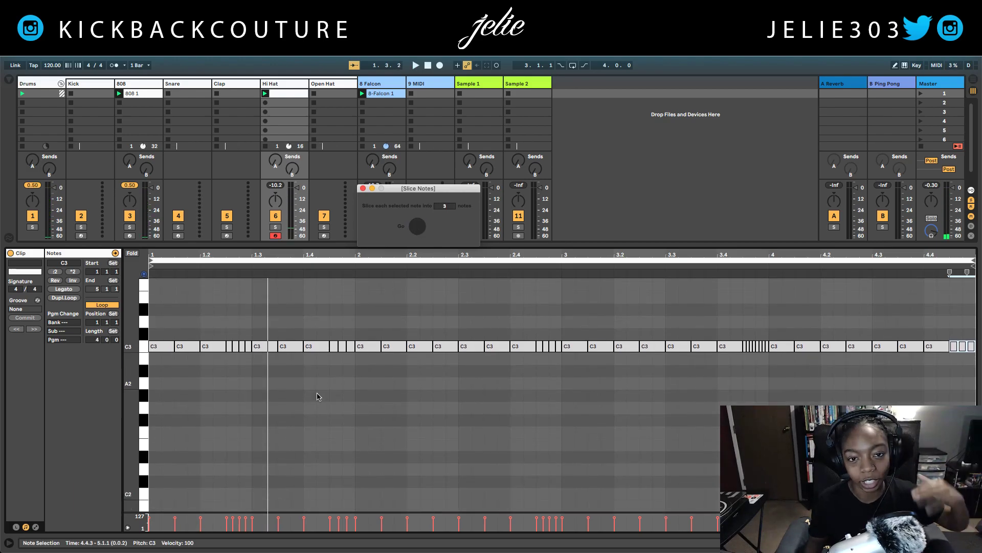
left_click(145, 412)
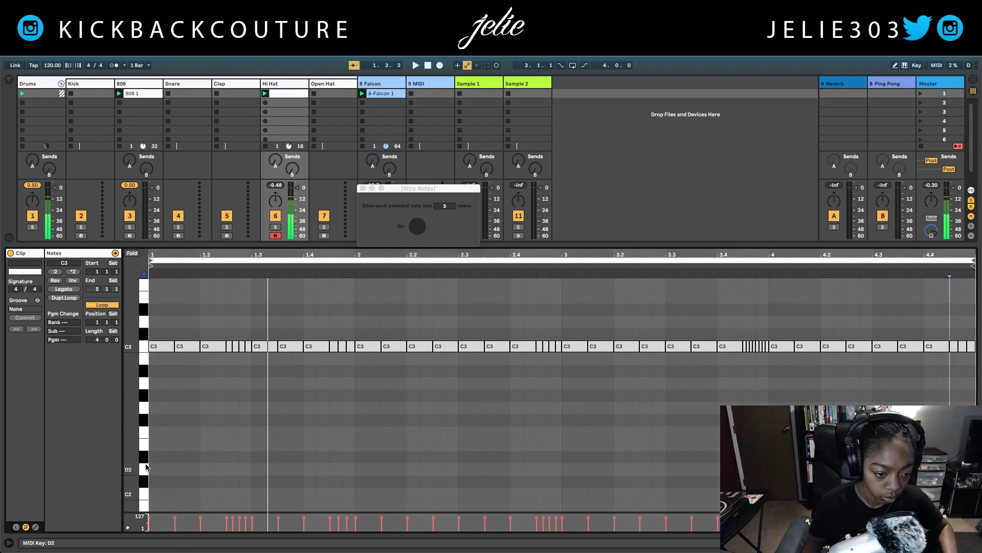
scroll(194, 484, "down", 2)
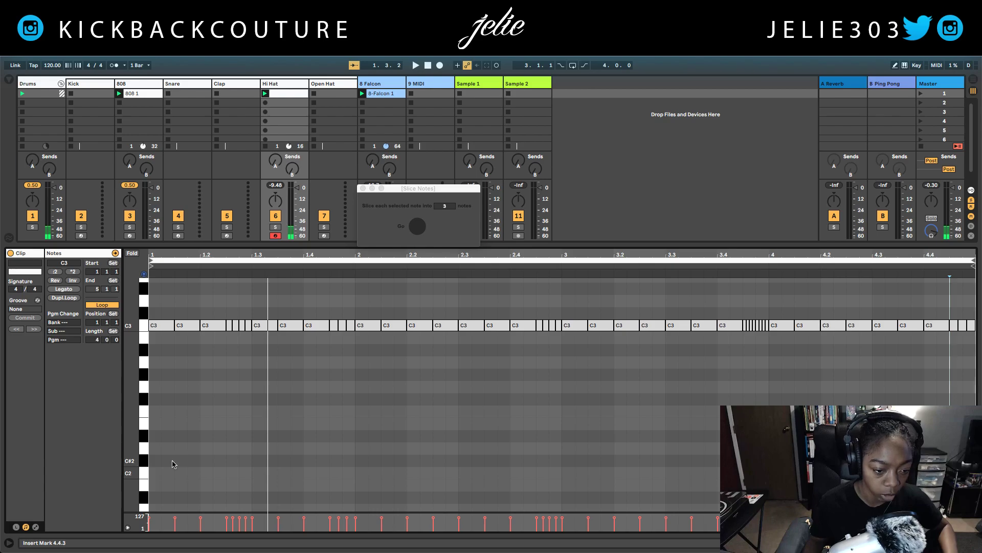
left_click_drag(204, 473, 249, 471)
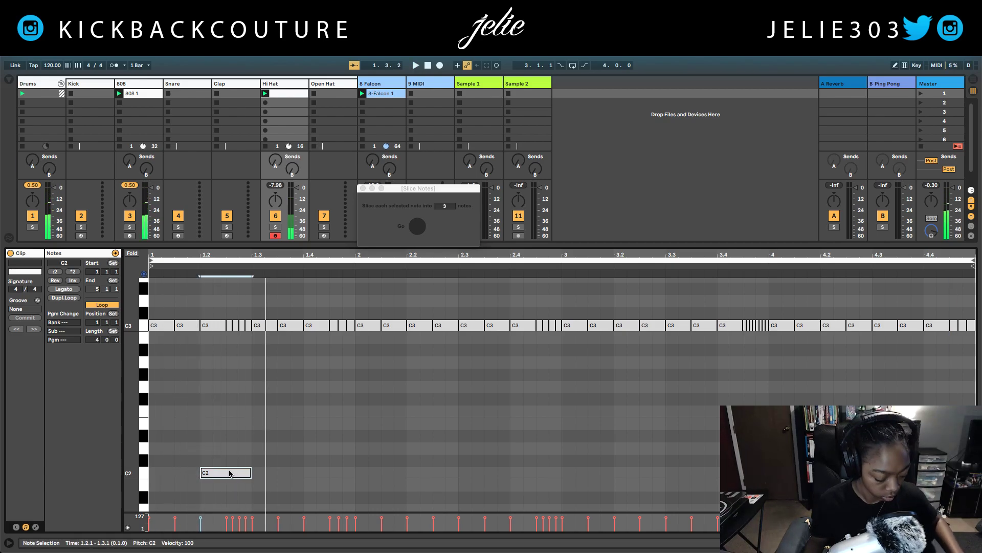
left_click_drag(229, 473, 329, 474)
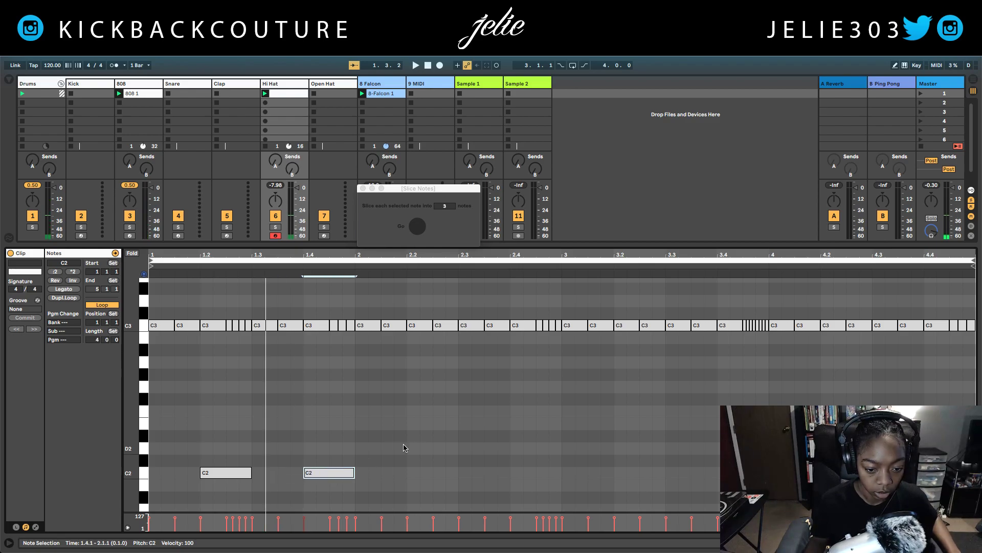
Step: Duplicate the pair of C2 notes onto beats 2 and 4 of bars 2, 3 and 4, and play the pattern
left_click_drag(403, 443, 133, 488)
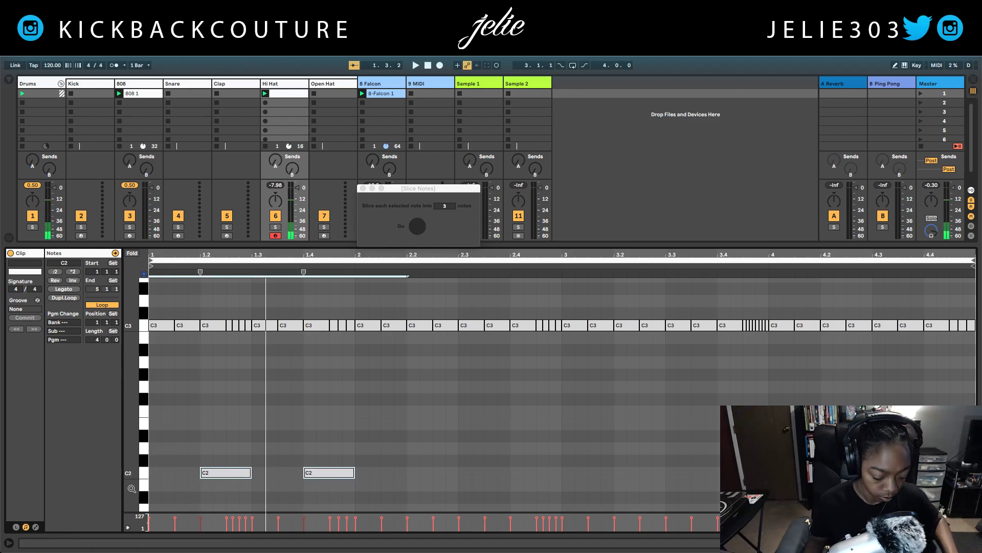
key("ctrl+d")
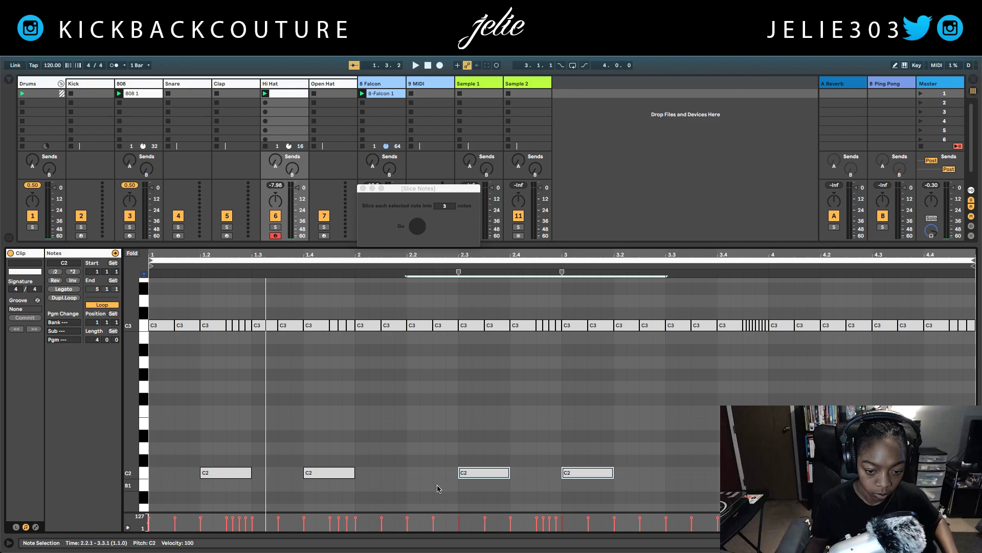
left_click_drag(476, 472, 438, 474)
left_click_drag(563, 454, 357, 486)
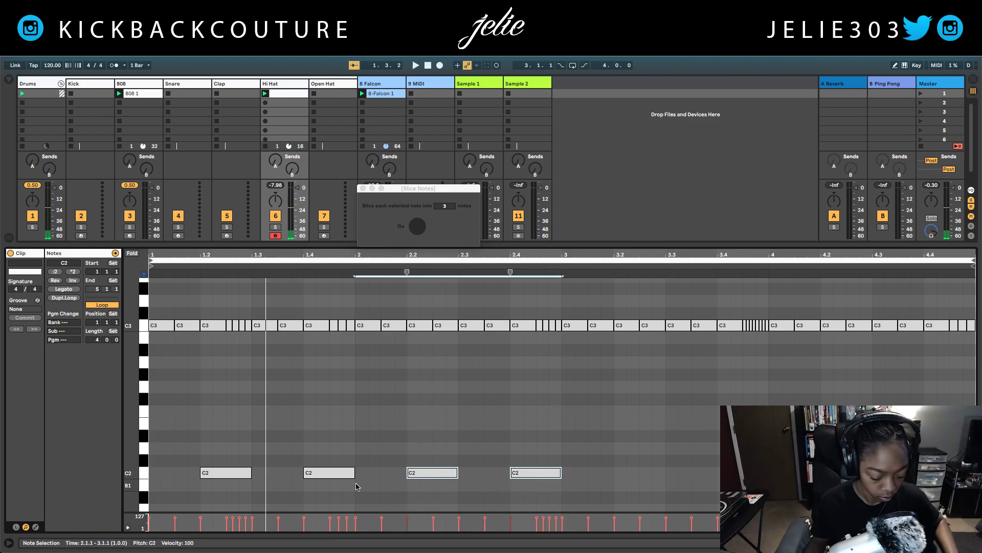
key("ctrl+d")
key("ctrl+d")
key("space")
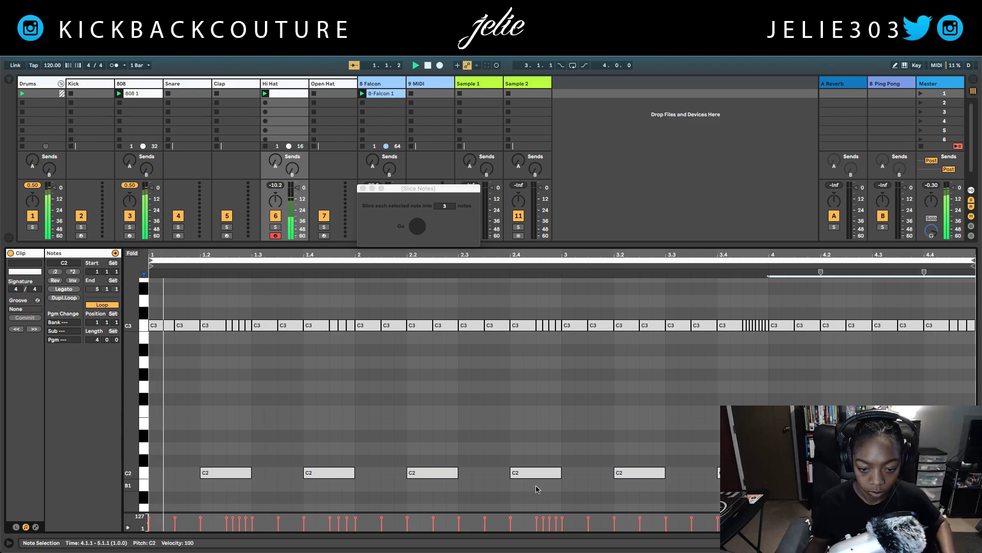
Step: Slice the C2 note at 2.4.1 into 3 notes while the pattern plays
scroll(322, 448, "down", 3)
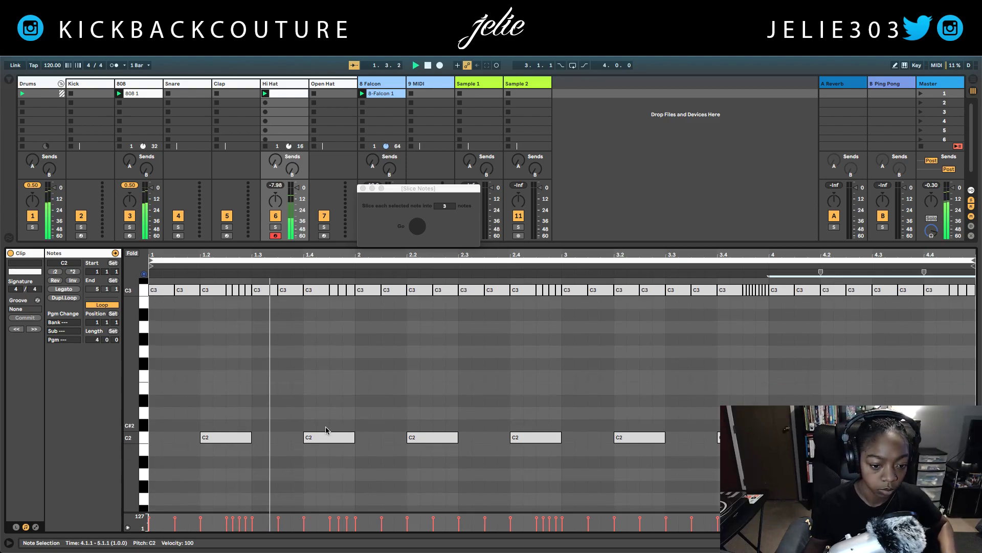
left_click(435, 439)
left_click(535, 436)
left_click(417, 226)
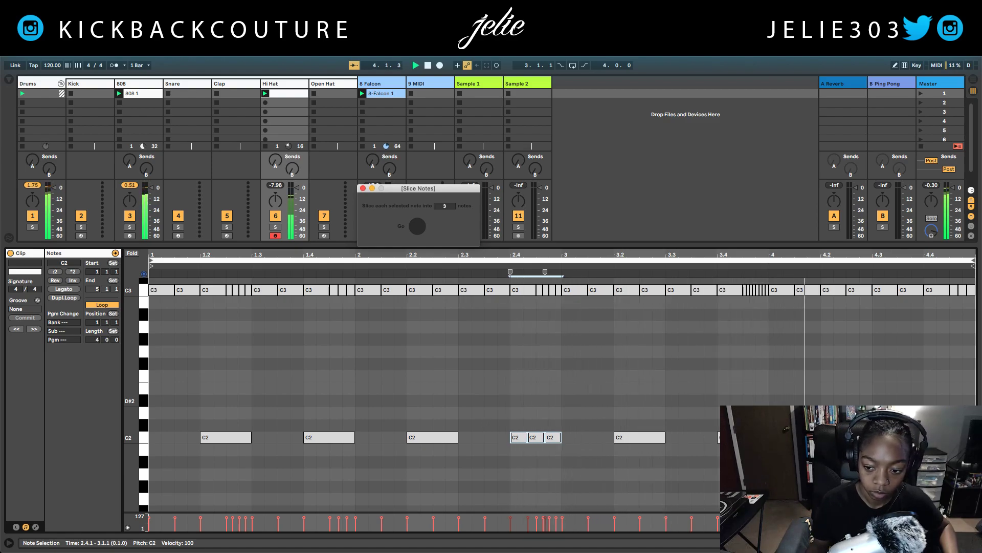
Step: Slice the last C2 note of the clip, at 4.4.1, into 2 notes
left_click(949, 438)
left_click(949, 438)
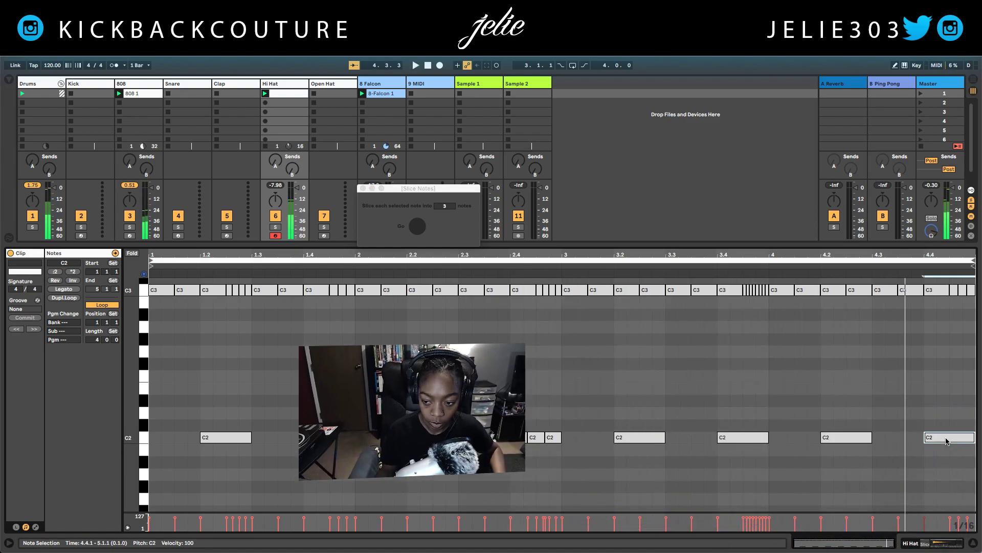
left_click(446, 206)
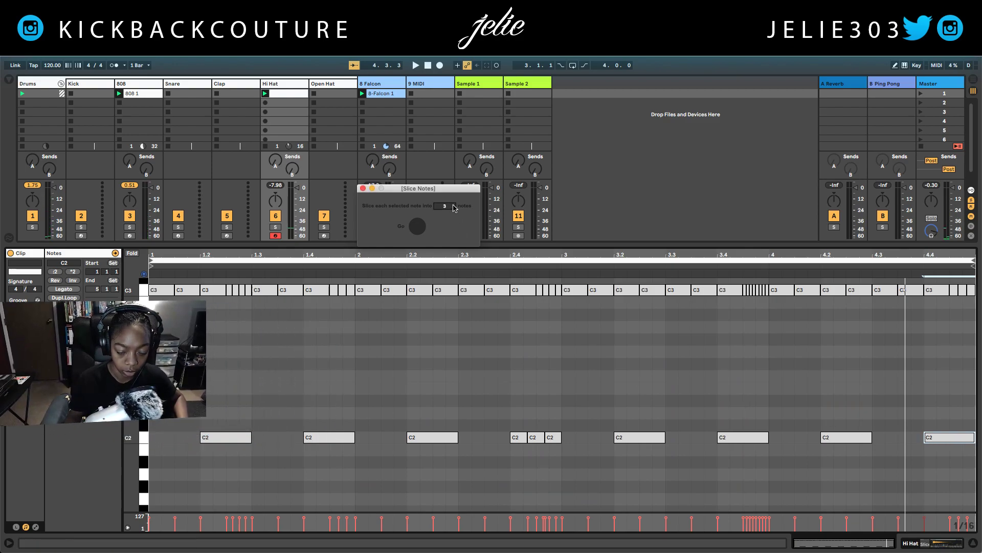
type("2")
left_click(411, 229)
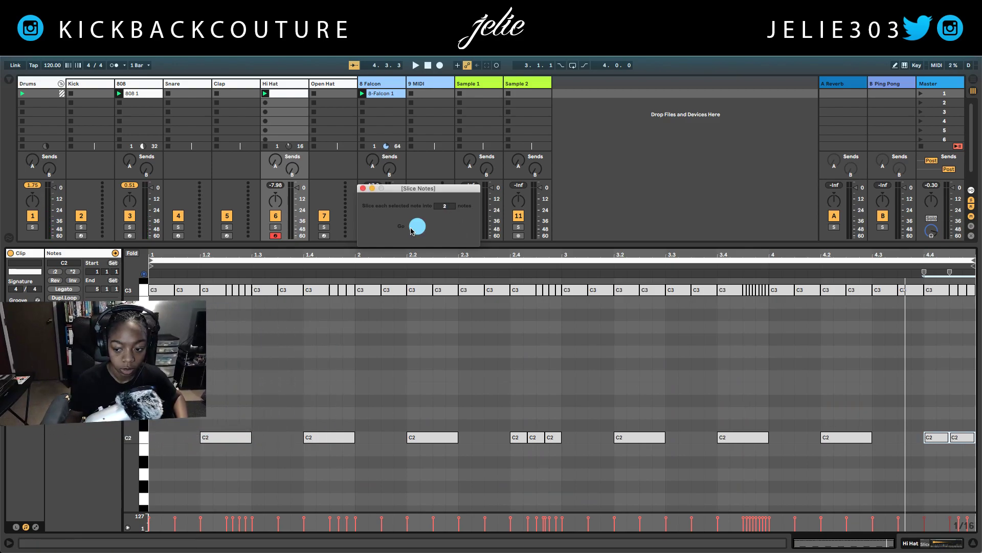
scroll(511, 397, "up", 2)
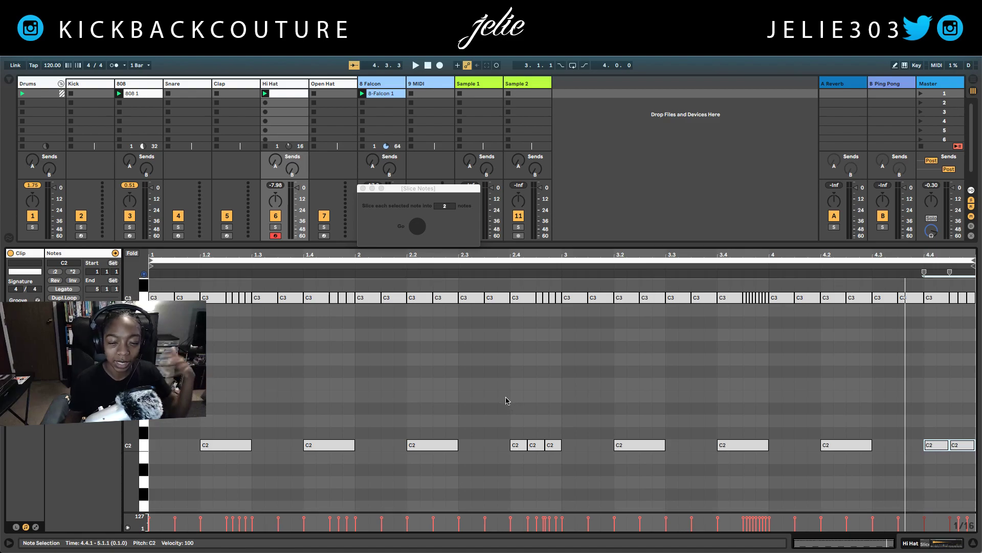
scroll(486, 390, "up", 1)
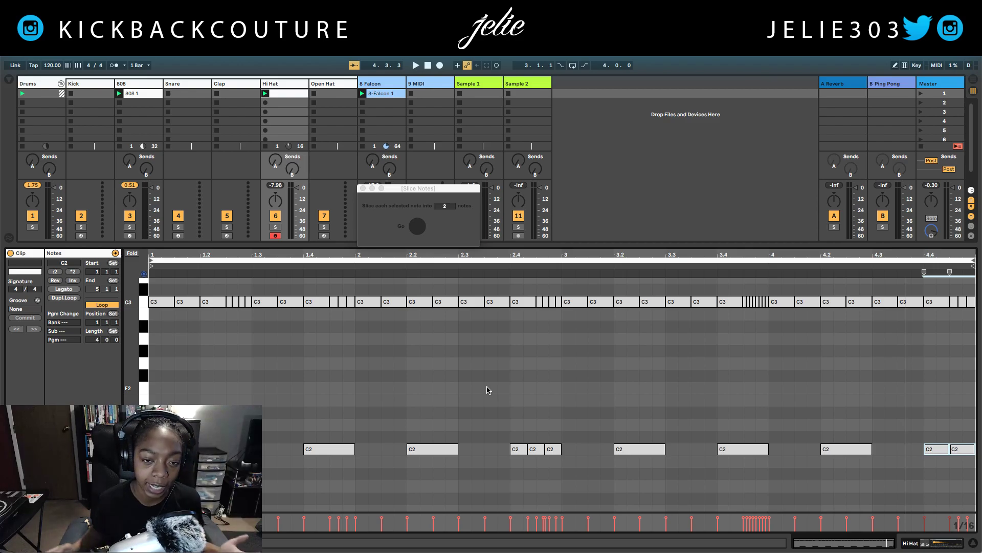
Step: Add the Velocity MIDI effect from the browser to the Hi Hat track, ahead of the sampler
left_click(8, 80)
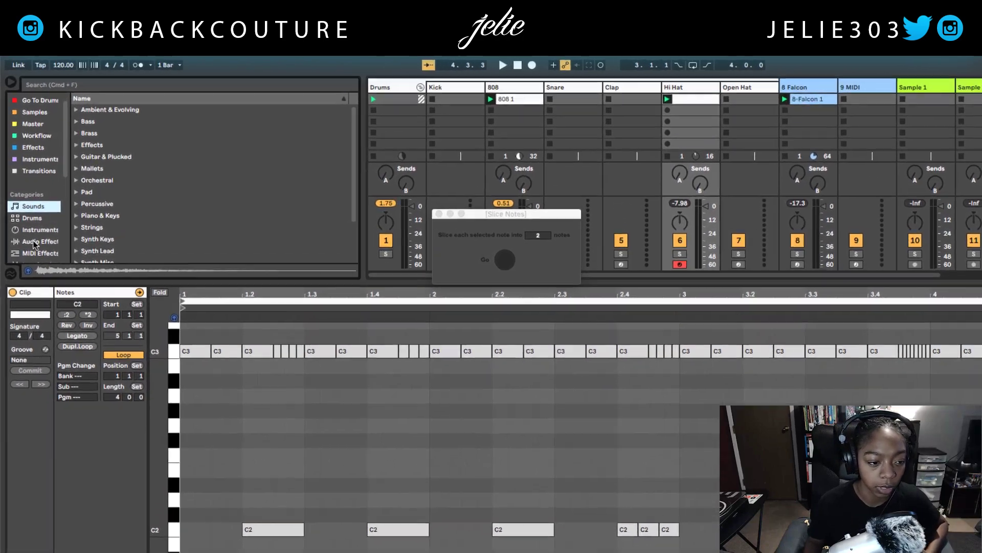
left_click(40, 252)
scroll(39, 236, "down", 2)
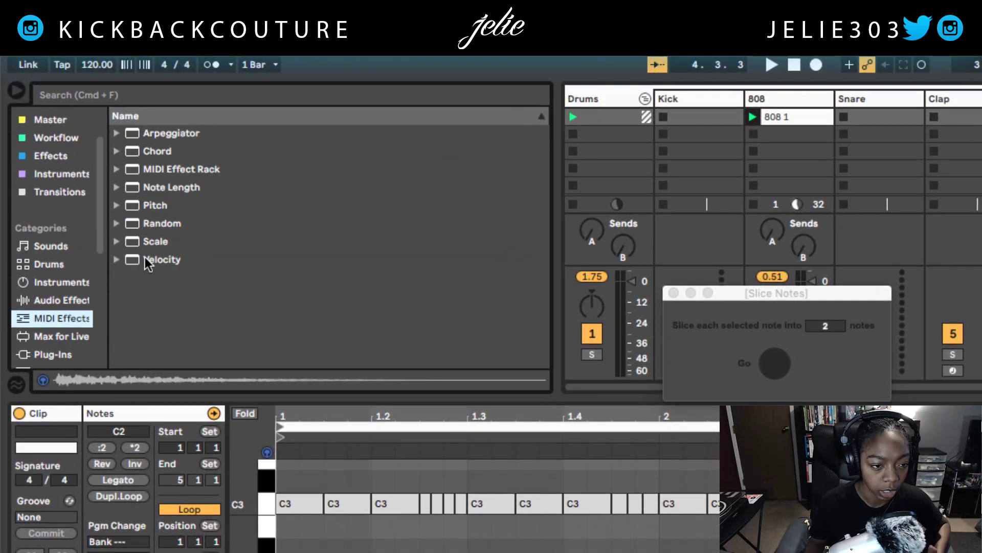
left_click(114, 258)
left_click(115, 259)
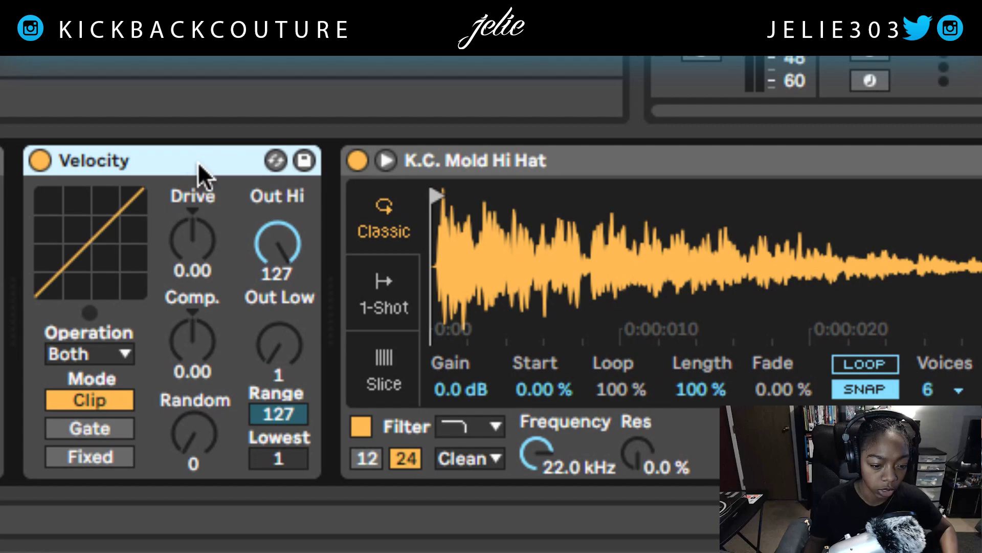
Step: Set the Velocity effect's Random to 19 and its Drive to 0.27 on the Hi Hat track
left_click(193, 434)
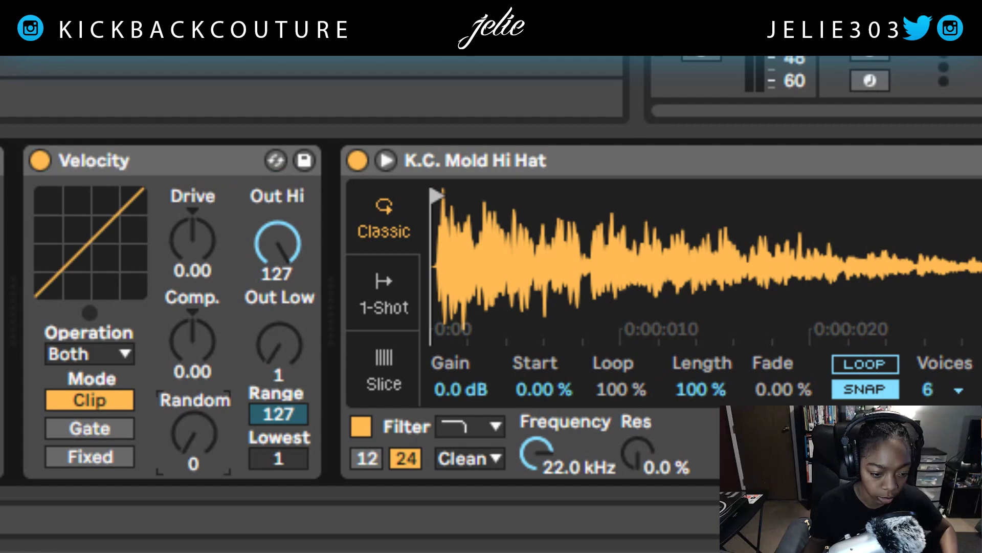
left_click_drag(203, 430, 204, 400)
left_click_drag(192, 240, 192, 230)
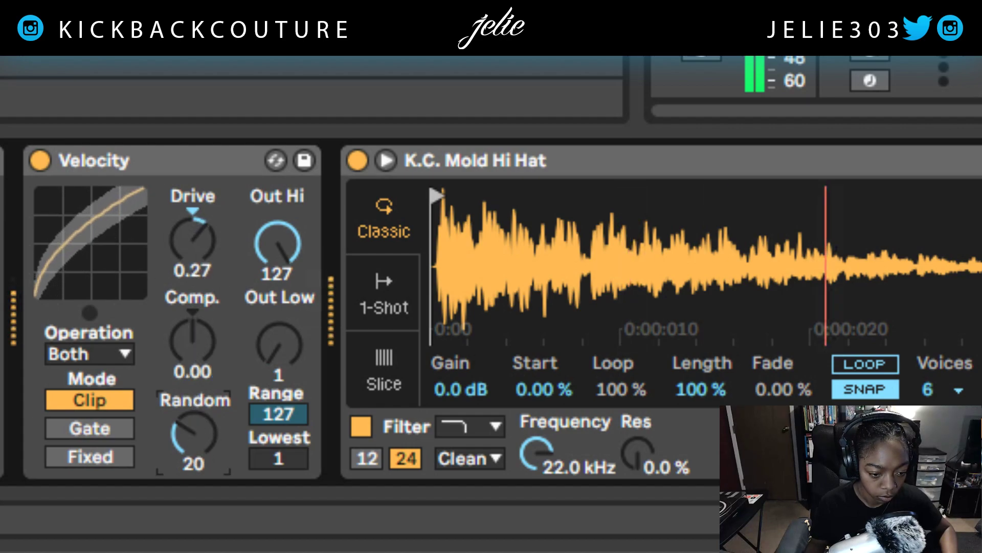
left_click_drag(189, 443, 179, 493)
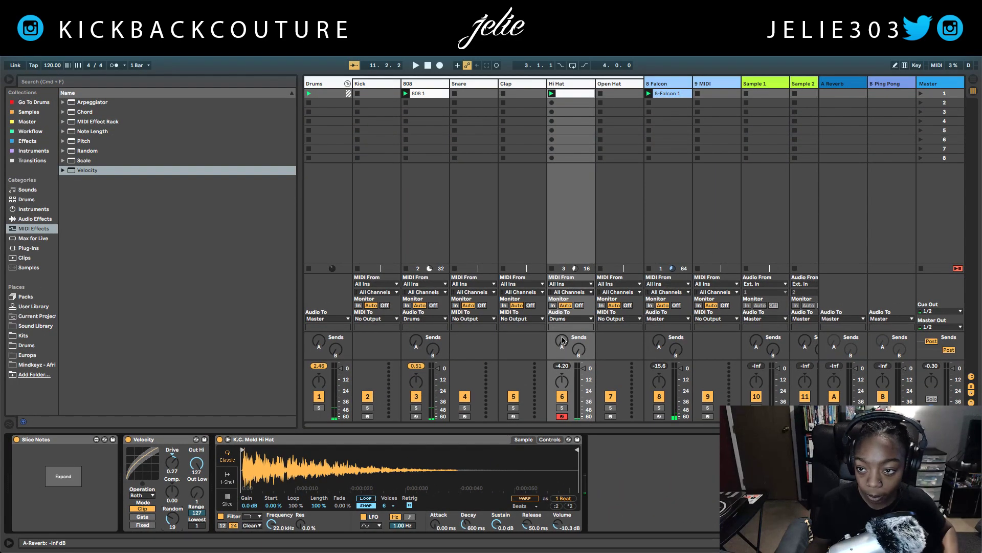
Step: During playback, raise the Hi Hat track's A-Reverb send to about -22.5 dB and its B-Ping Pong send to about -39 dB
left_click(562, 340)
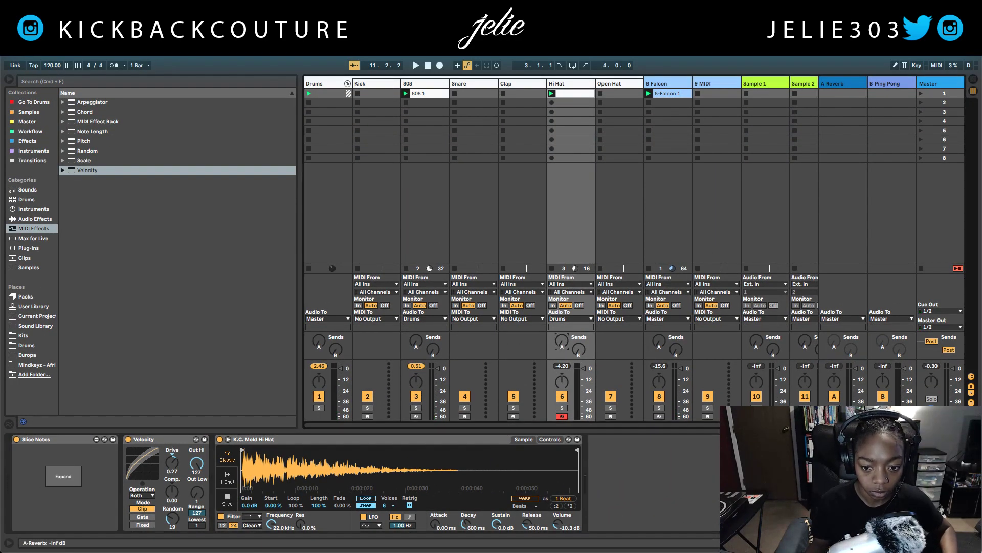
key("space")
left_click_drag(561, 340, 561, 326)
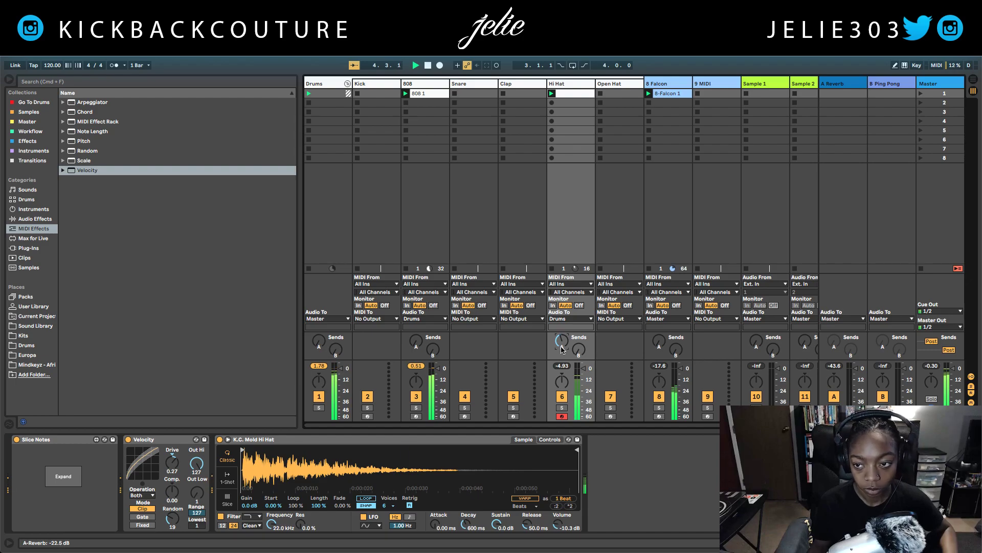
left_click_drag(579, 349, 578, 344)
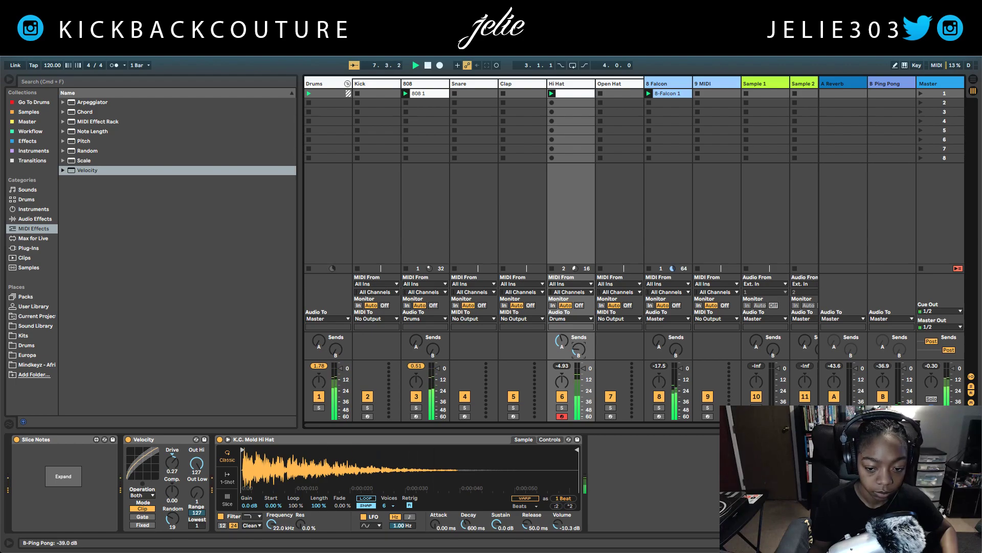
left_click_drag(576, 352, 577, 353)
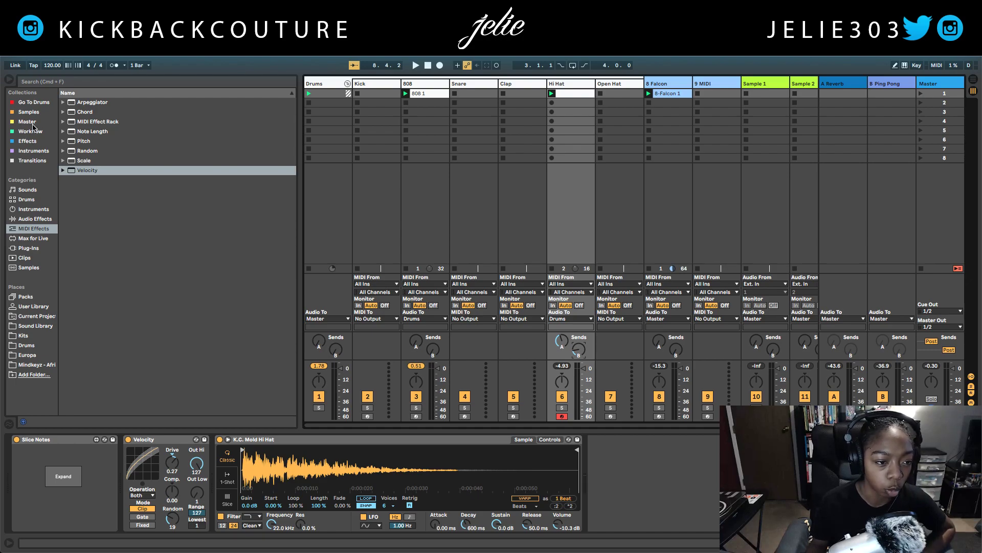
Step: Add the PanMan effect from the Effects collection to the Hi Hat track and switch its mode to Rhythm Shape
left_click(28, 141)
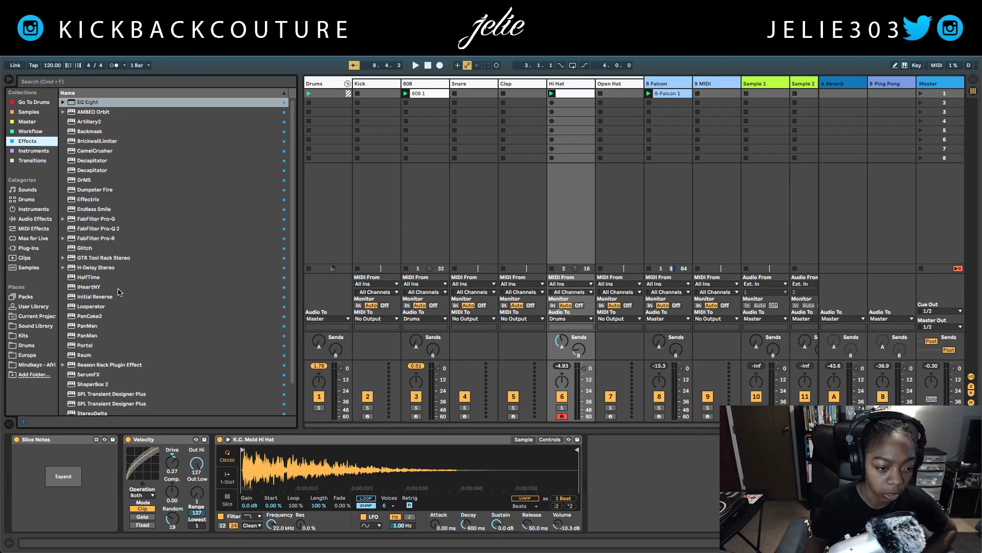
left_click(95, 326)
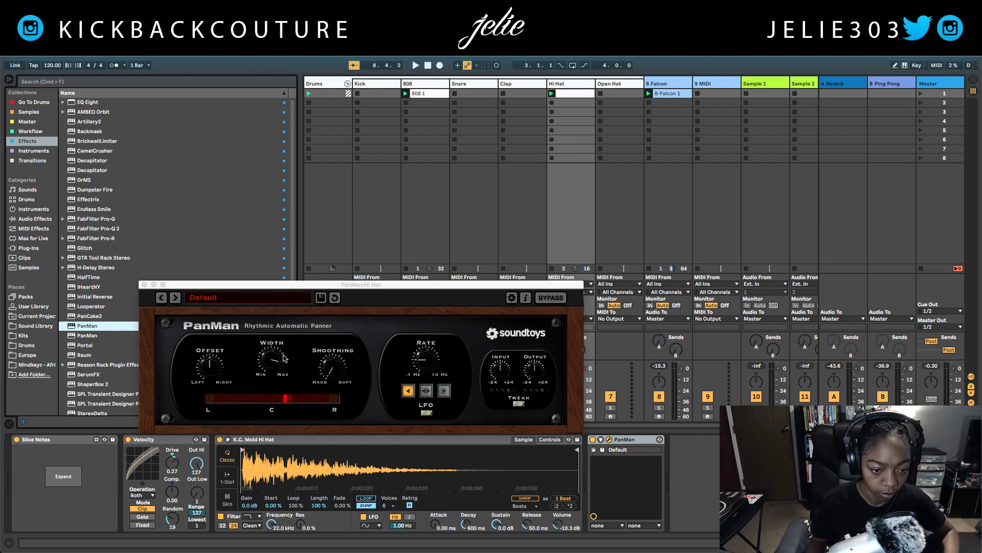
left_click(427, 407)
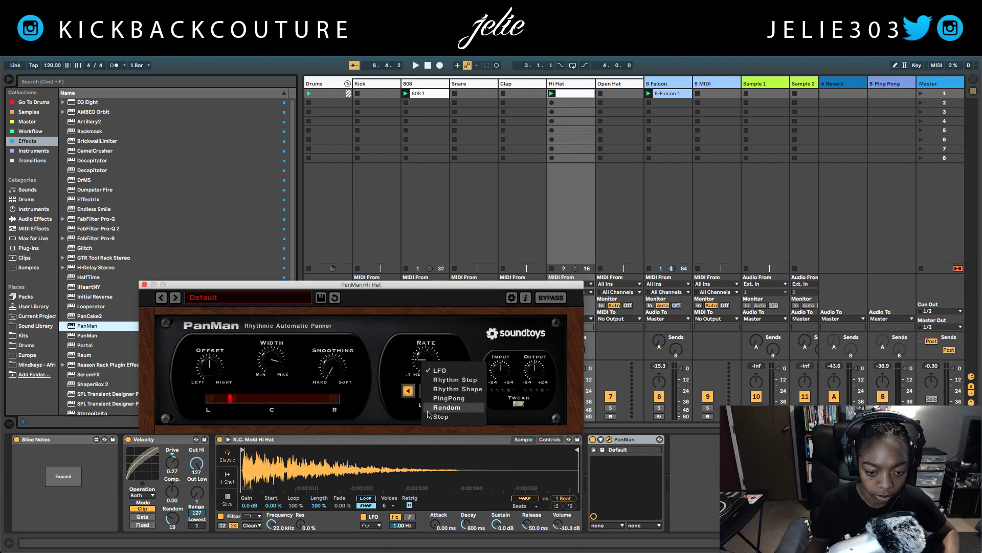
left_click(466, 398)
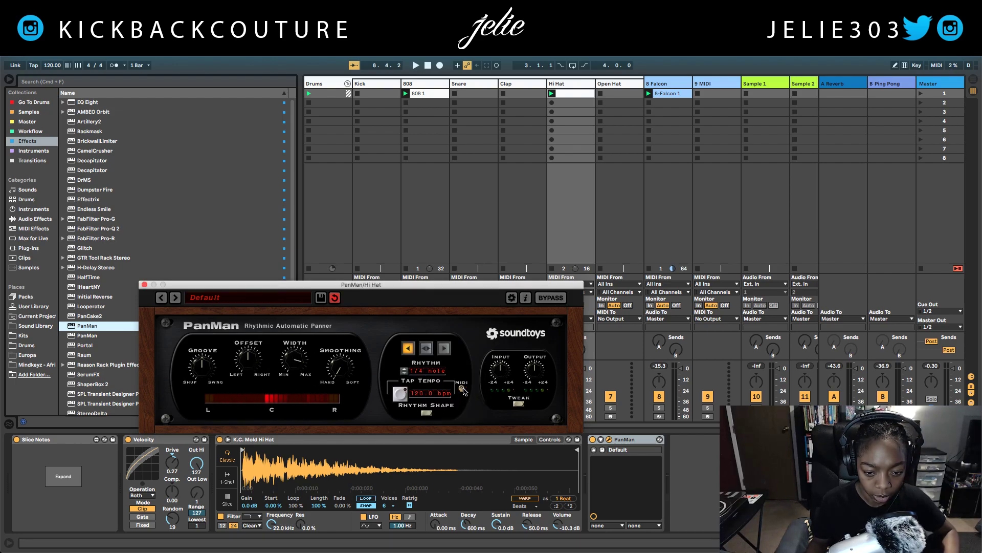
Step: Set PanMan's panning direction to the two-way option and raise its Smoothing toward Soft
left_click(427, 348)
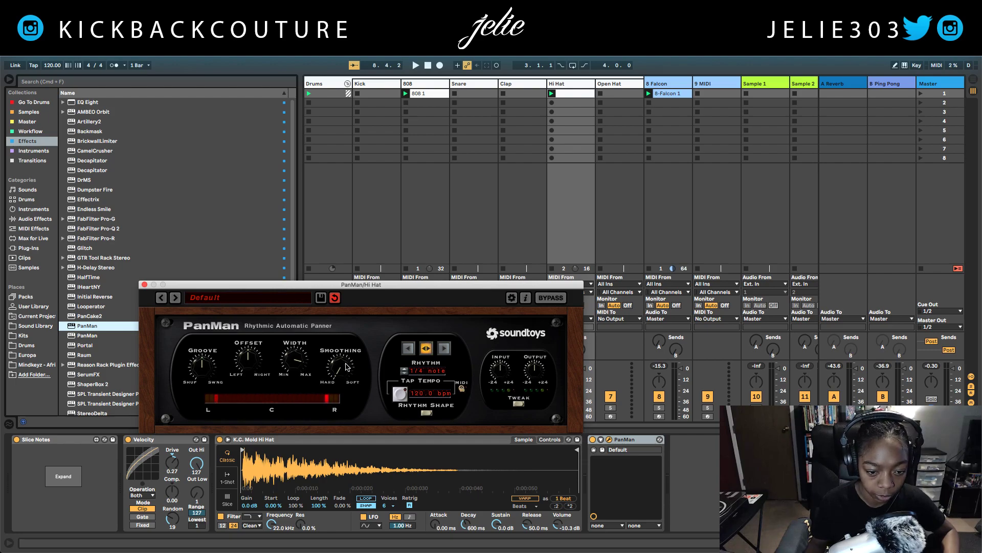
left_click_drag(346, 366, 344, 323)
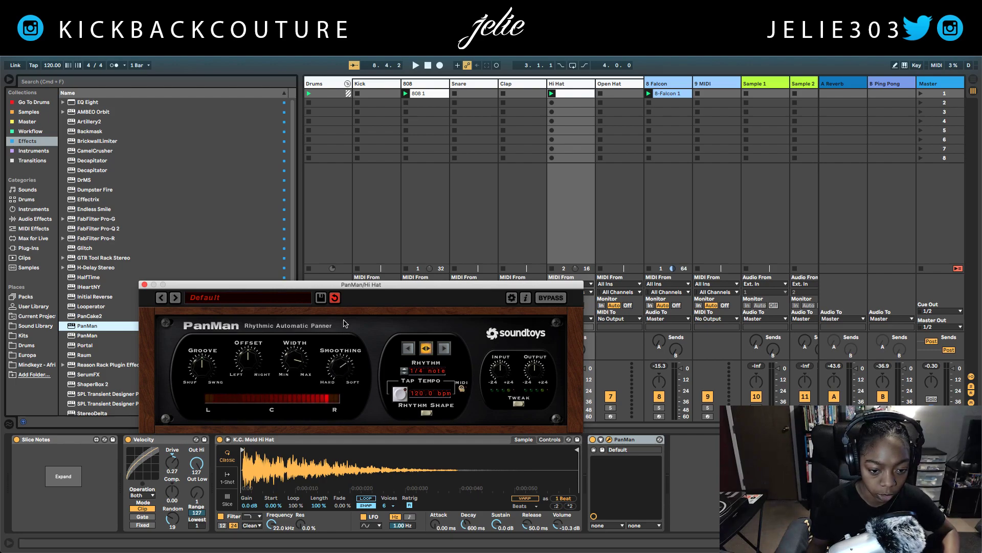
Step: Set PanMan's Rhythm to 2 bars
left_click(404, 368)
left_click(404, 369)
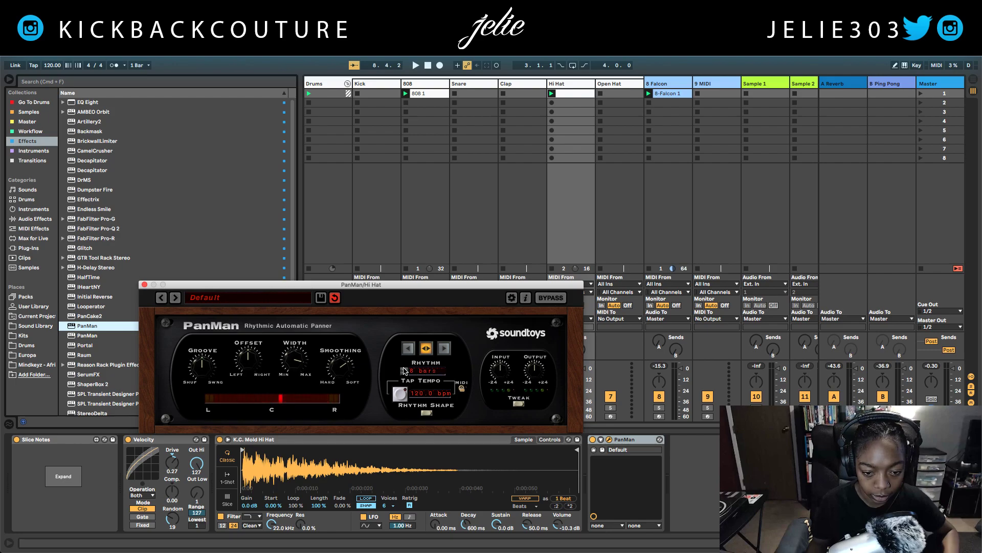
left_click(404, 373)
left_click(403, 373)
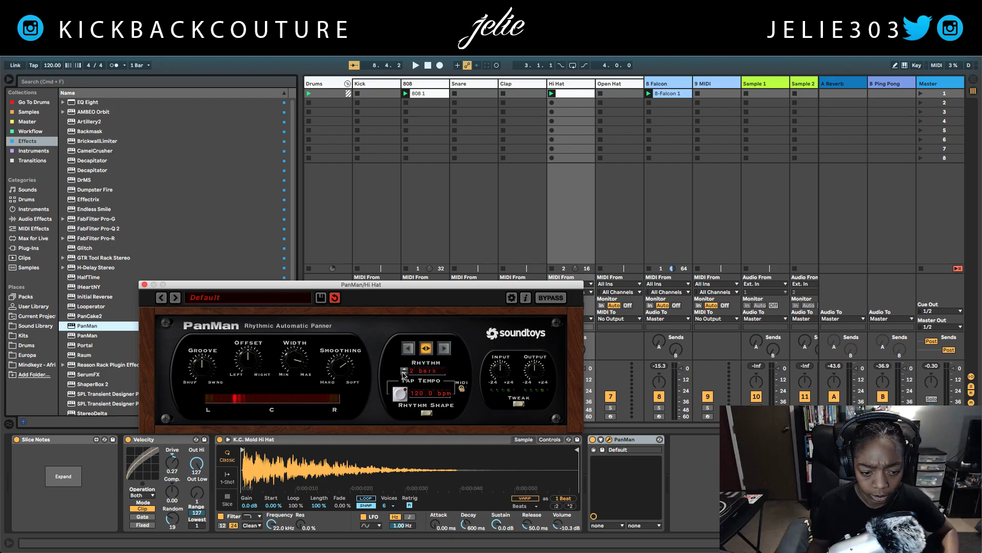
left_click(404, 373)
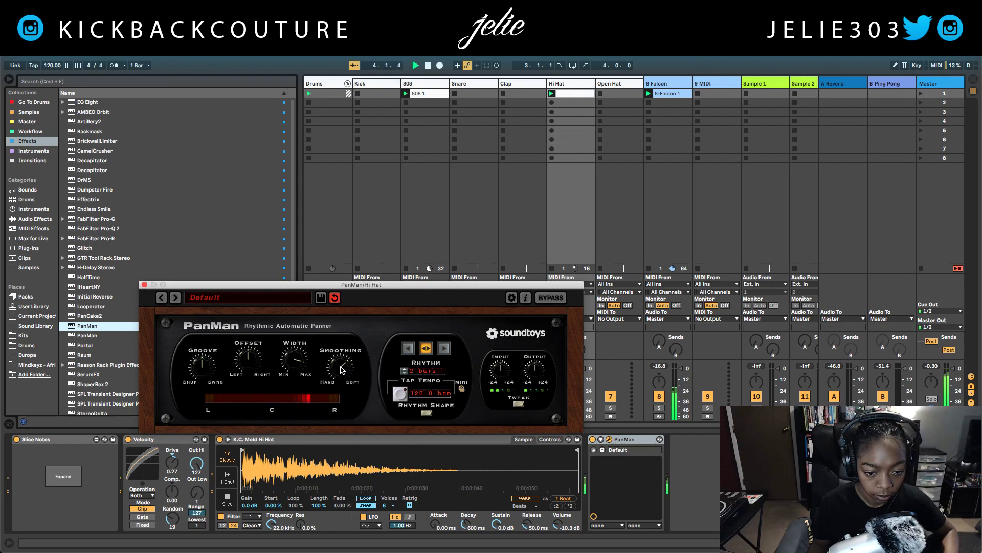
Step: During playback, adjust PanMan's Width and set its Rhythm to 1 bar, closing the plug-in window when done
left_click_drag(301, 369, 304, 386)
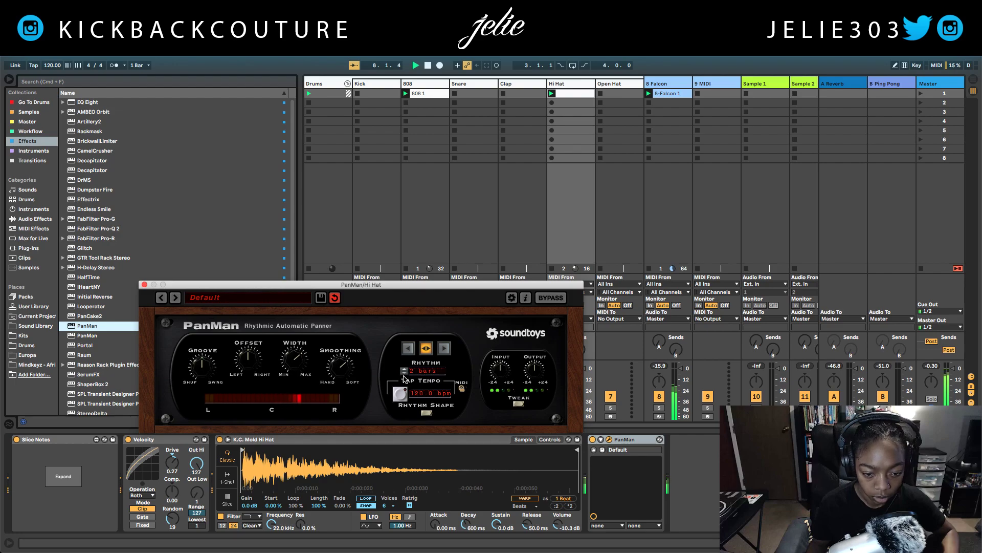
left_click(404, 373)
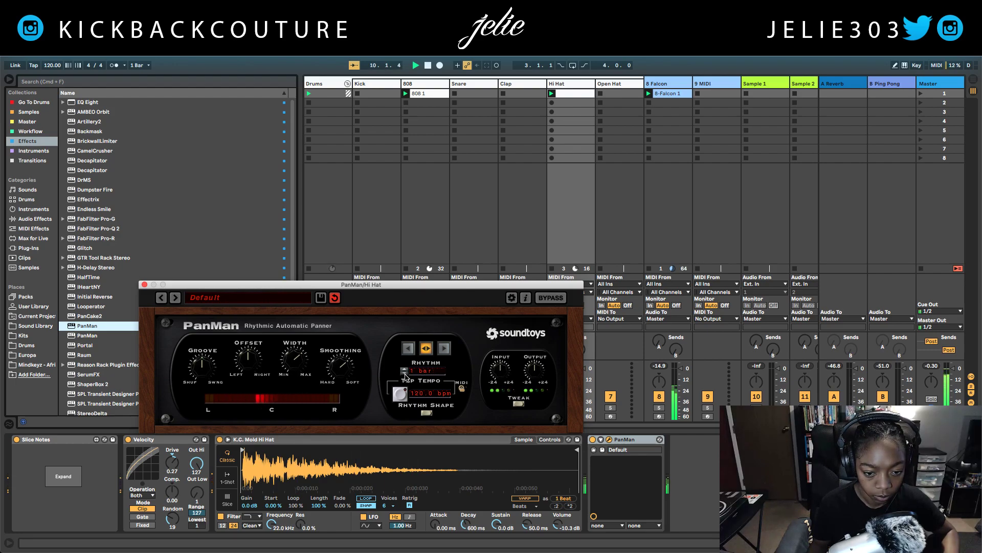
left_click(145, 285)
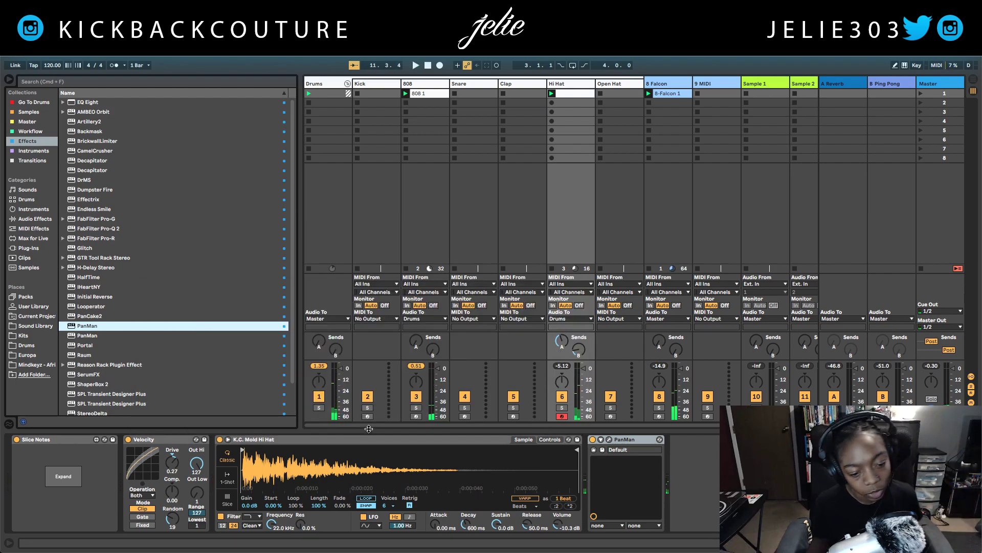